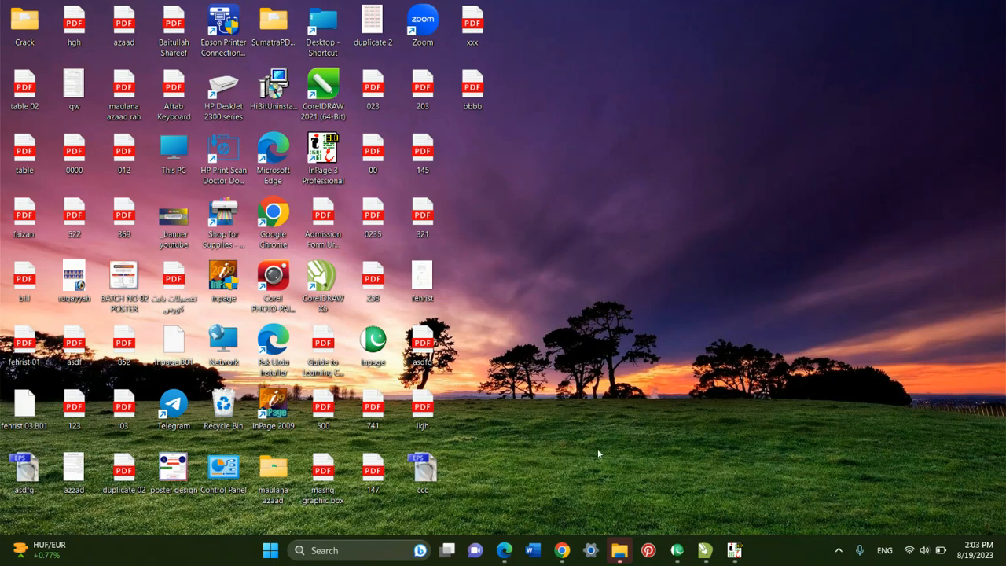
# Switch to Urdu InPage 2012 and examine the finished contents table in the table fehrist document.
pyautogui.moveTo(620, 537)
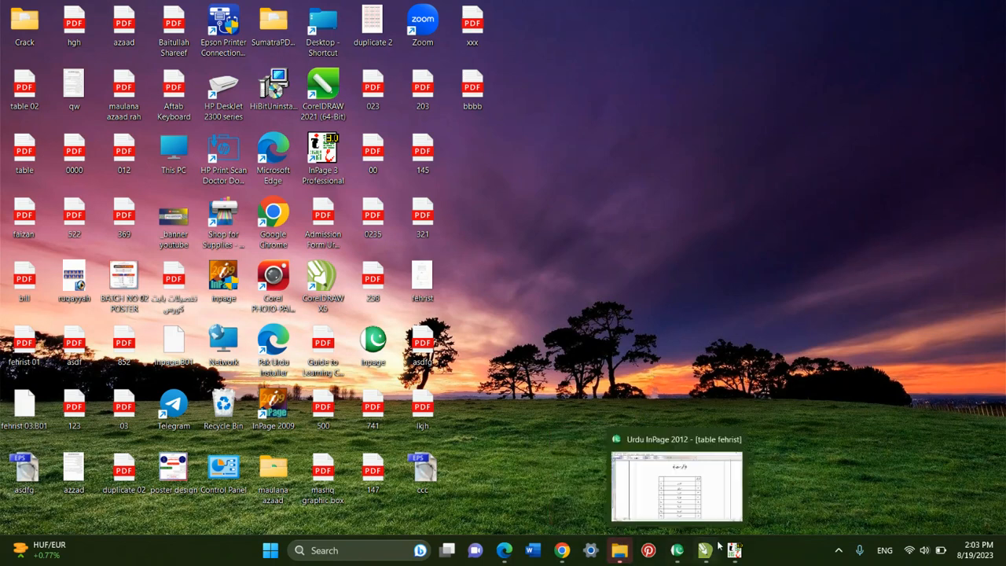
pyautogui.click(680, 507)
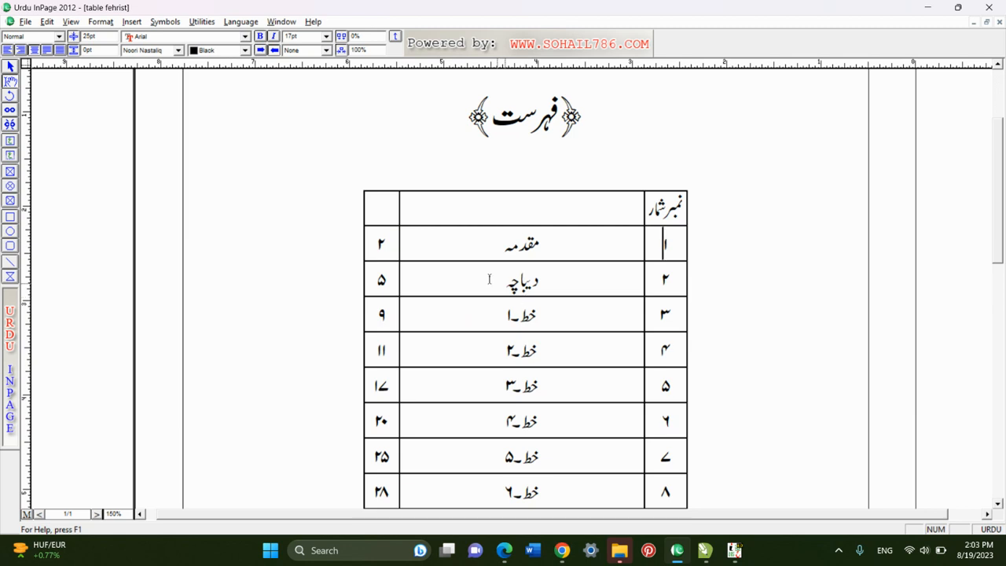
pyautogui.hotkey('ctrl', '0')
pyautogui.hotkey('ctrl', '1')
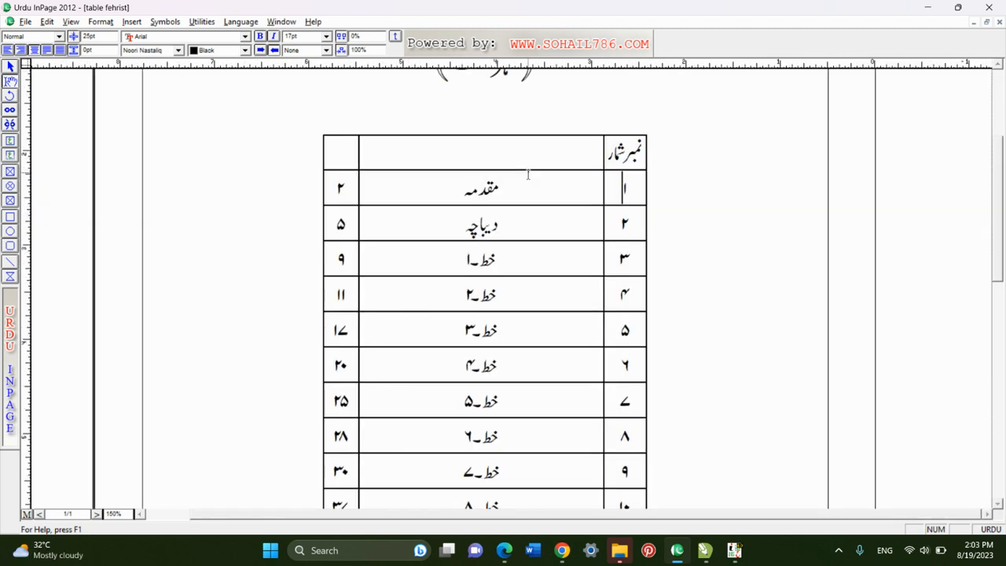
pyautogui.hotkey('ctrl', '0')
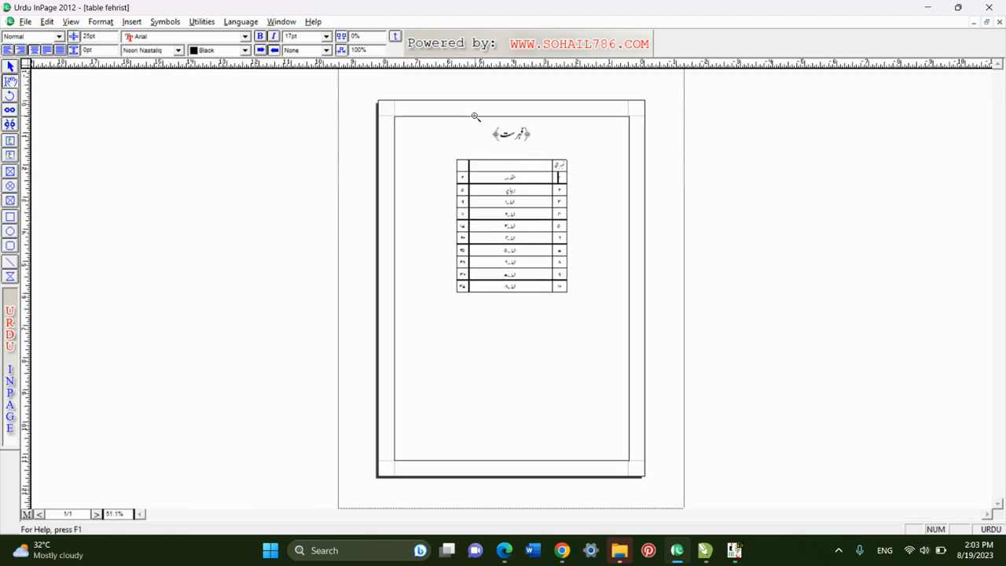
pyautogui.hotkey('ctrl', '1')
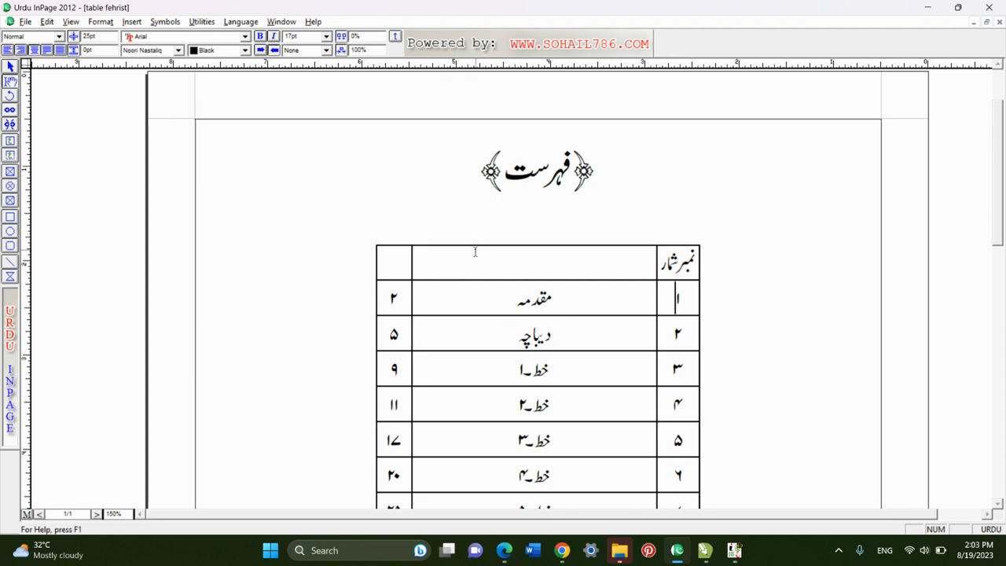
# Create a new A4 portrait document and enter the heading فہرست on its second line.
pyautogui.hotkey('ctrl', 'n')
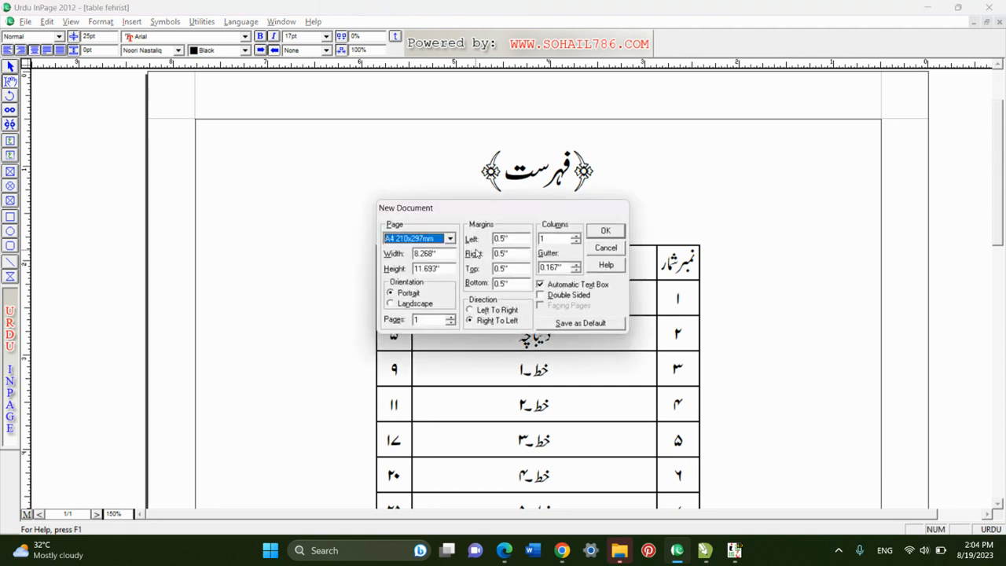
pyautogui.press('Return')
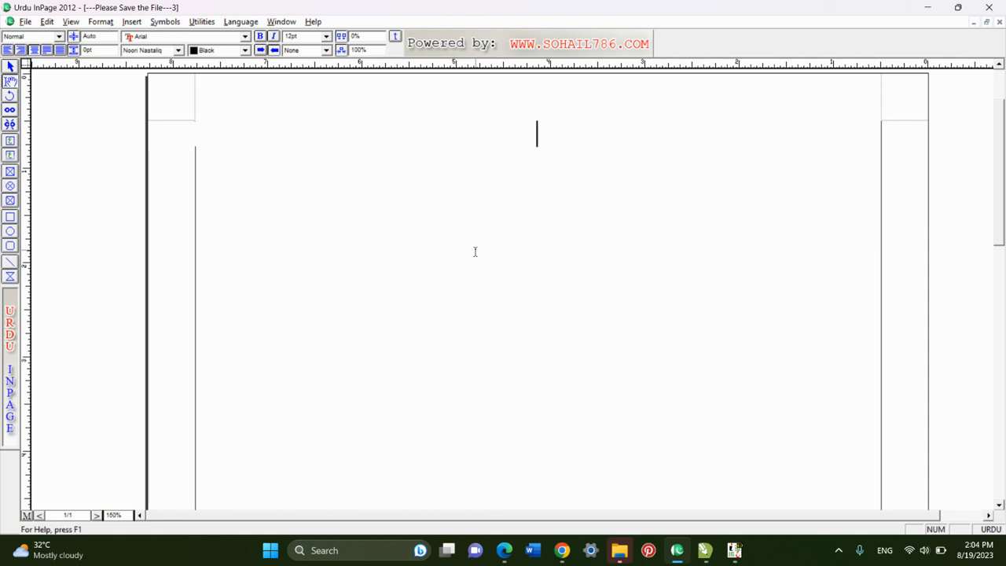
pyautogui.press('Return')
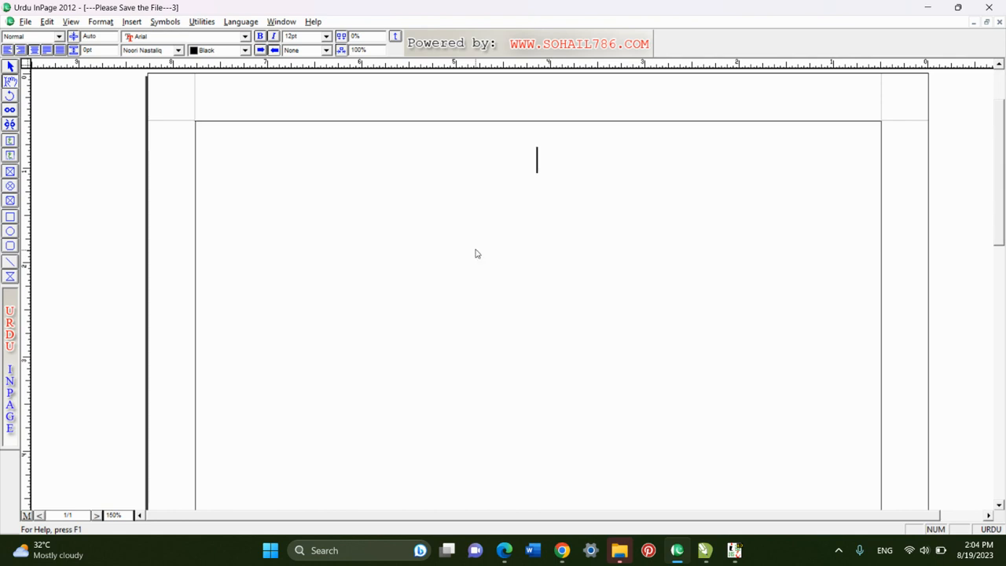
pyautogui.write('فہرست')
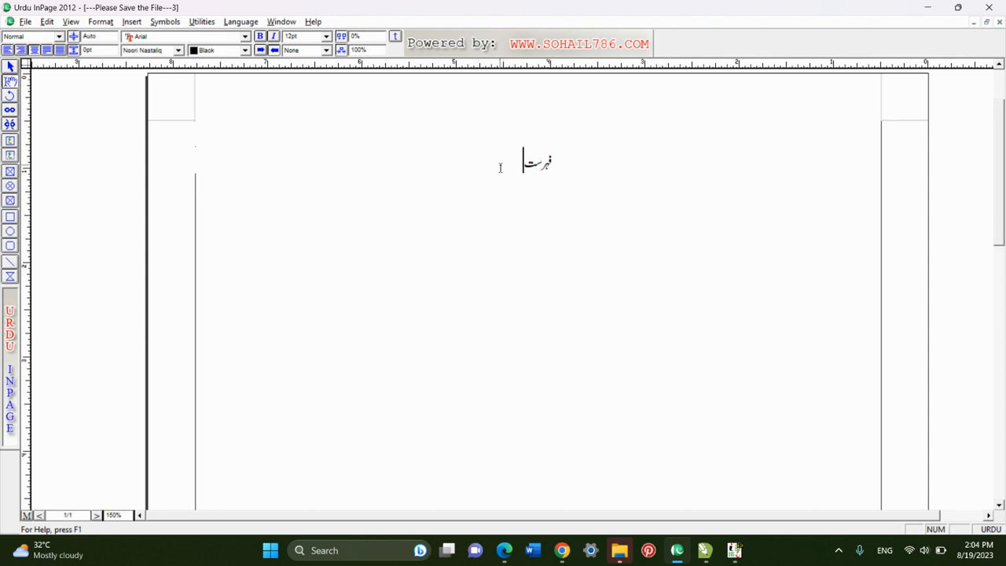
# Insert the ornamental bracket symbols on both sides of the heading فہرست.
pyautogui.click(161, 23)
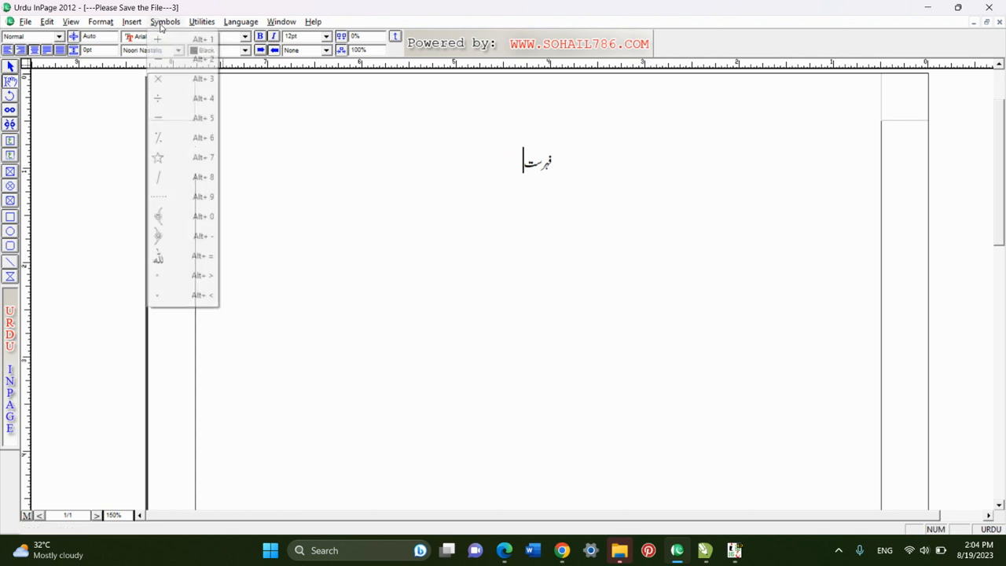
pyautogui.click(171, 217)
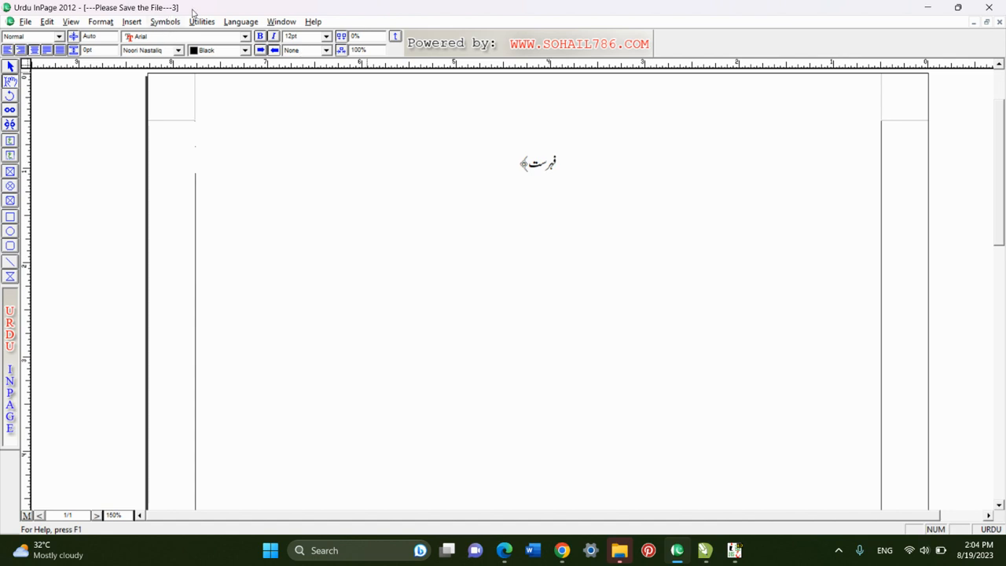
pyautogui.click(164, 21)
pyautogui.click(198, 236)
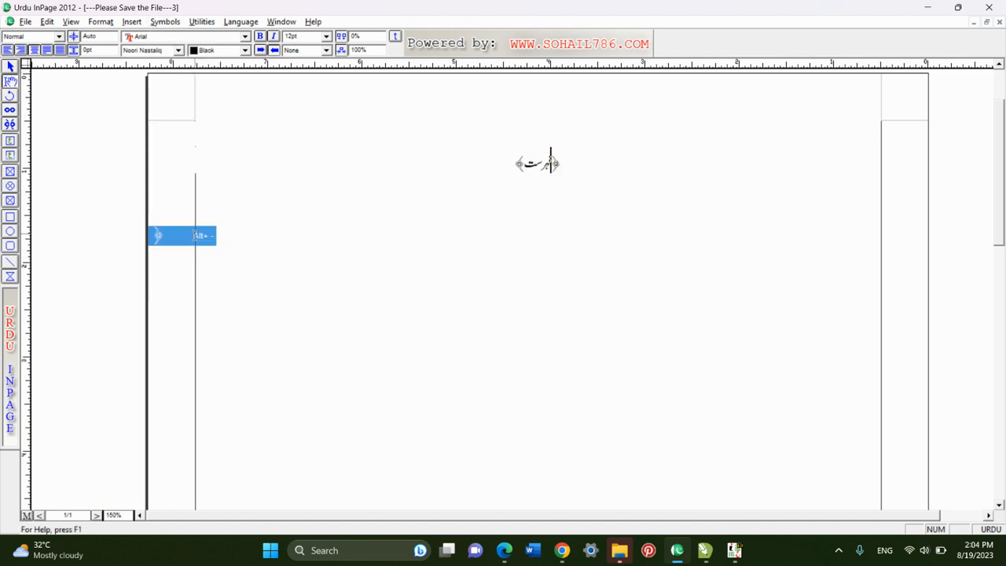
# Enlarge the heading فہرست with its ornamental brackets to 31 pt.
pyautogui.moveTo(515, 162); pyautogui.dragTo(621, 169)
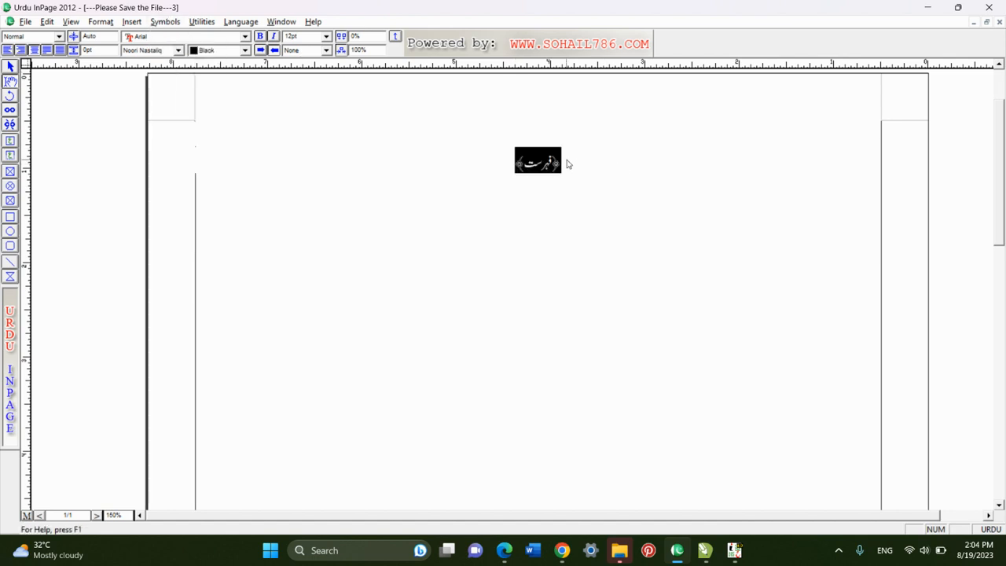
pyautogui.press('F8')
pyautogui.press('F8')
pyautogui.press('F8')
pyautogui.press('F8')
pyautogui.press('F8')
pyautogui.press('F8')
pyautogui.press('F8')
pyautogui.press('F8')
pyautogui.press('F8')
pyautogui.press('F8')
pyautogui.press('F8')
pyautogui.press('F8')
pyautogui.press('F8')
pyautogui.press('F8')
pyautogui.press('F8')
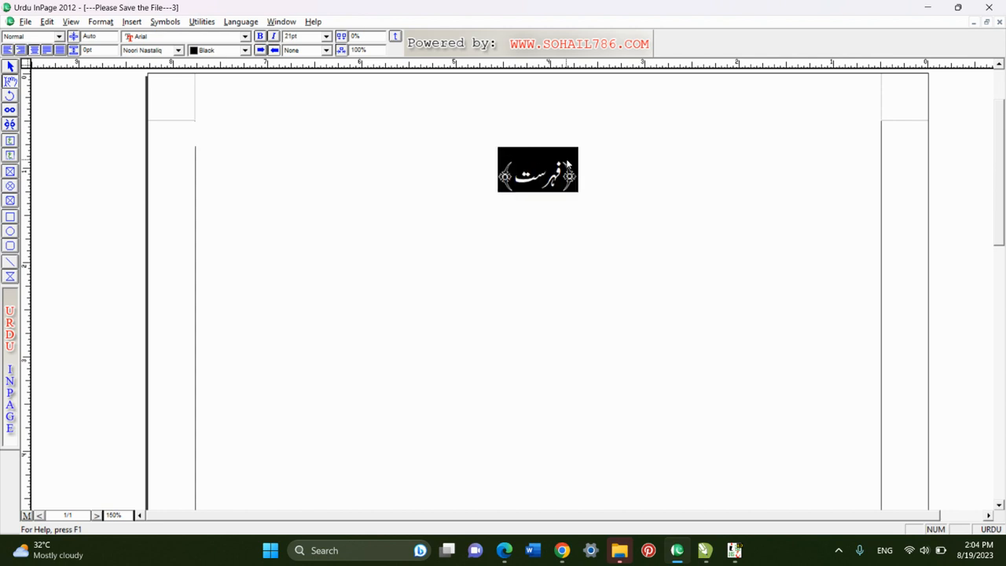
pyautogui.press('F8')
pyautogui.press('F8')
pyautogui.press('F8')
pyautogui.press('F8')
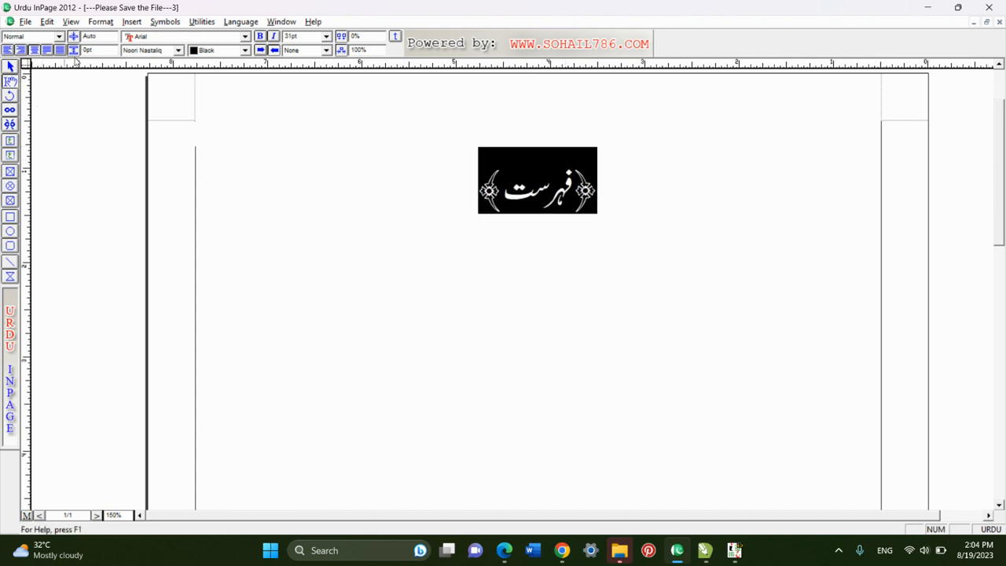
# Set the line spacing of the heading to 38 pt.
pyautogui.doubleClick(101, 38)
pyautogui.write('38')
pyautogui.press('Return')
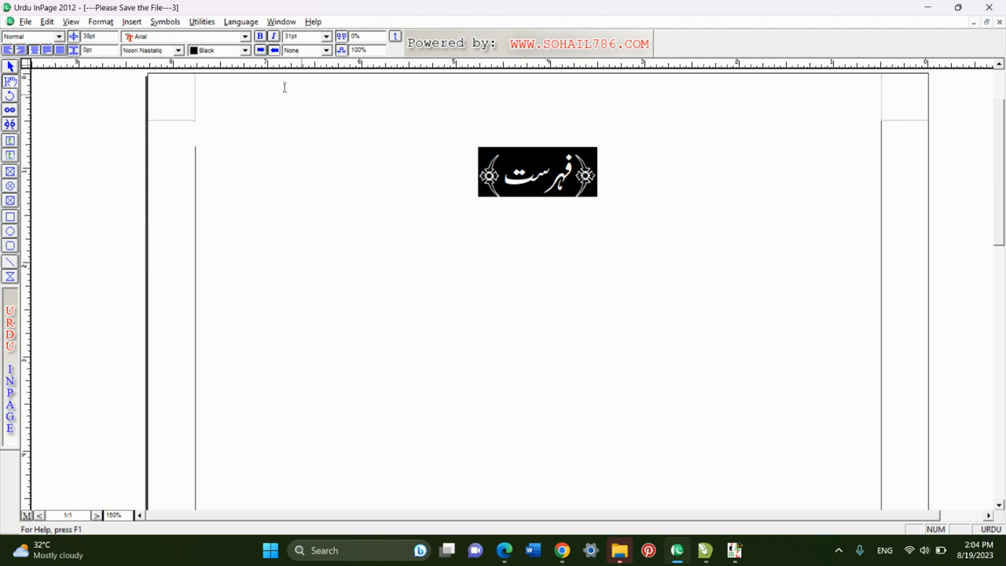
pyautogui.click(379, 156)
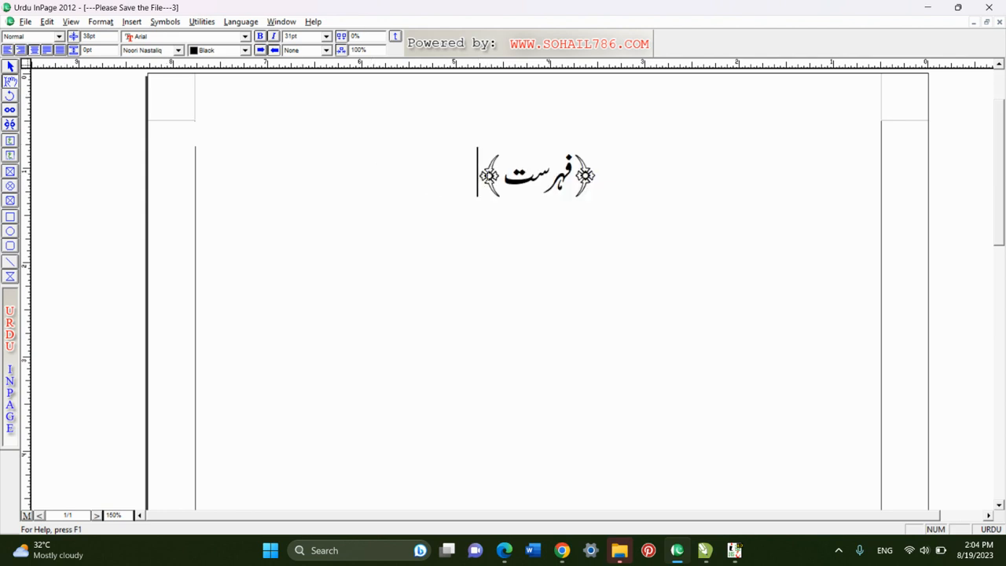
pyautogui.moveTo(489, 176); pyautogui.dragTo(497, 176)
pyautogui.click(357, 125)
pyautogui.click(170, 22)
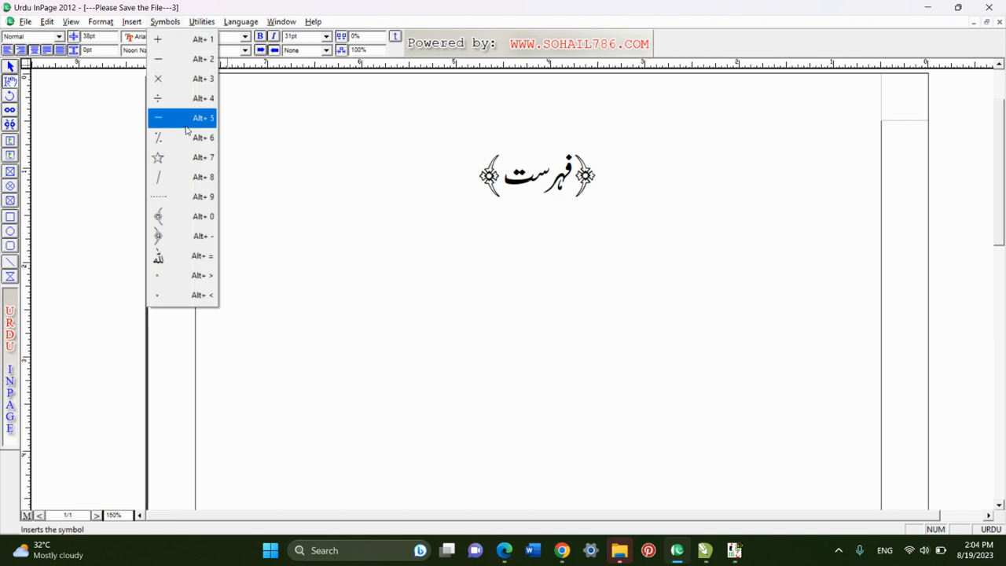
pyautogui.click(179, 220)
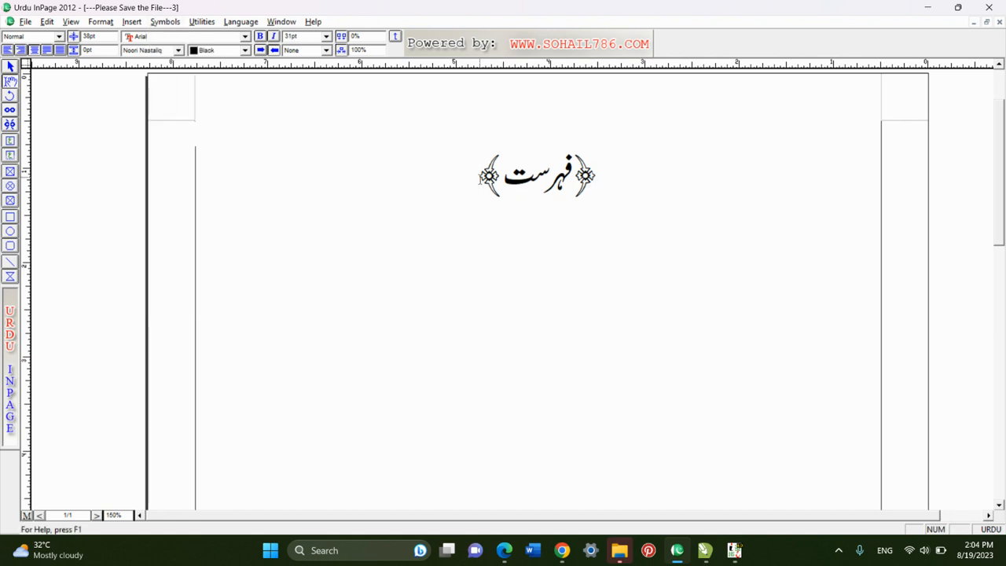
# Insert a table with one row and three columns two lines below the heading.
pyautogui.press('Return')
pyautogui.press('Return')
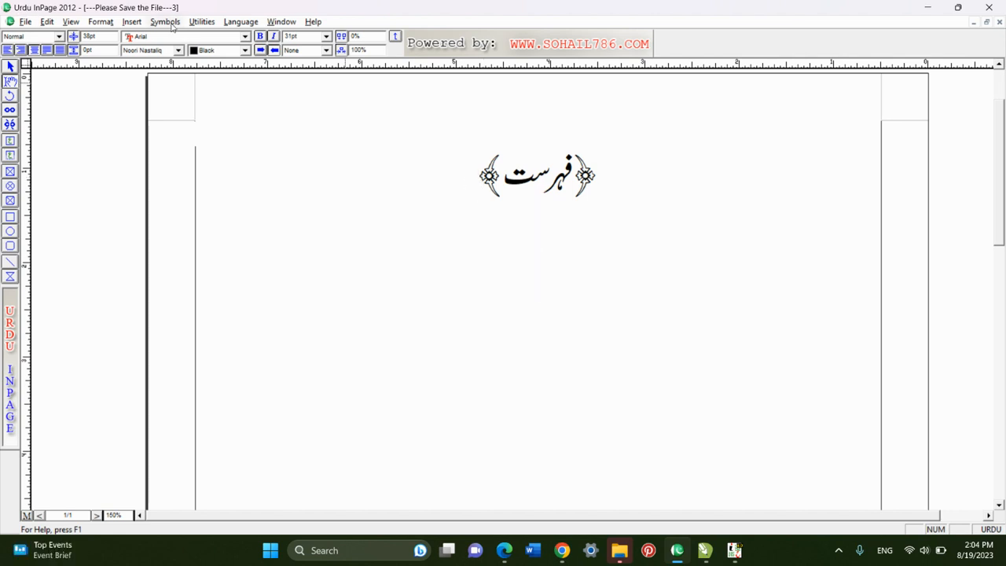
pyautogui.click(134, 24)
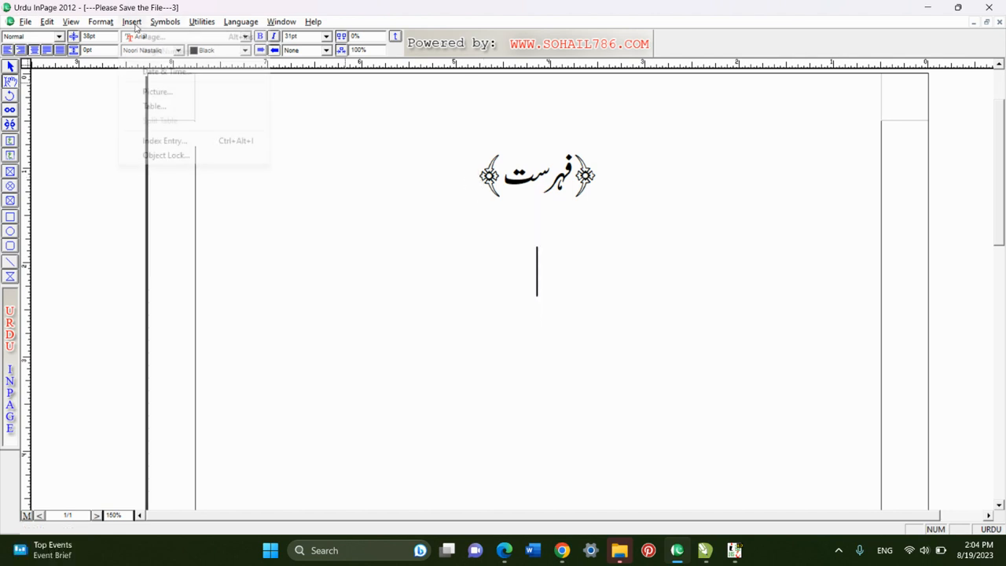
pyautogui.click(158, 110)
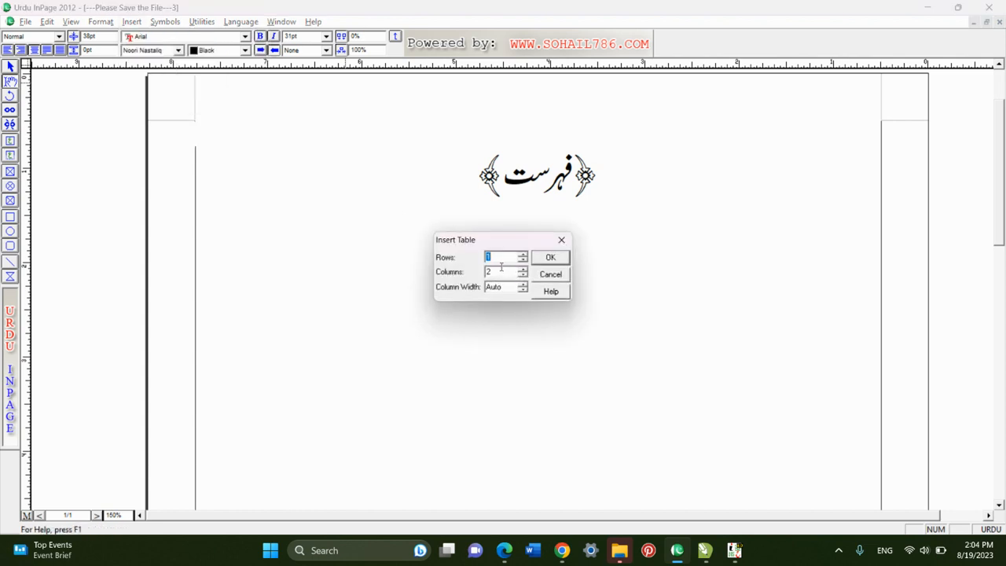
pyautogui.press('Tab')
pyautogui.click(549, 257)
# Set the font size of all three table cells to 17 pt and their line spacing to 25 pt.
pyautogui.click(810, 272)
pyautogui.moveTo(810, 272); pyautogui.dragTo(278, 281)
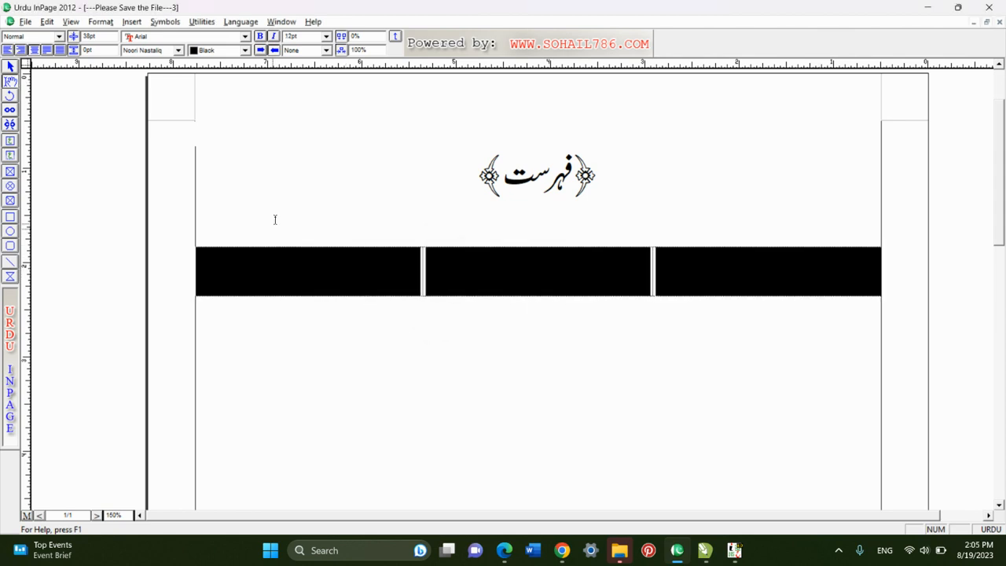
pyautogui.doubleClick(308, 36)
pyautogui.write('17')
pyautogui.press('Return')
pyautogui.doubleClick(102, 36)
pyautogui.write('25')
pyautogui.press('Return')
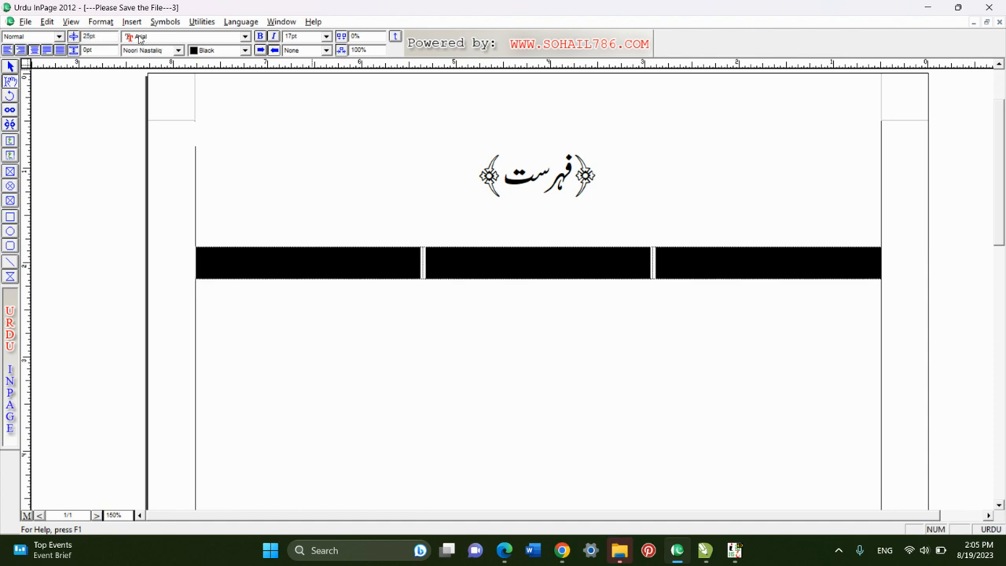
# Give the selected table cells a black 1 pt solid-line border.
pyautogui.click(103, 22)
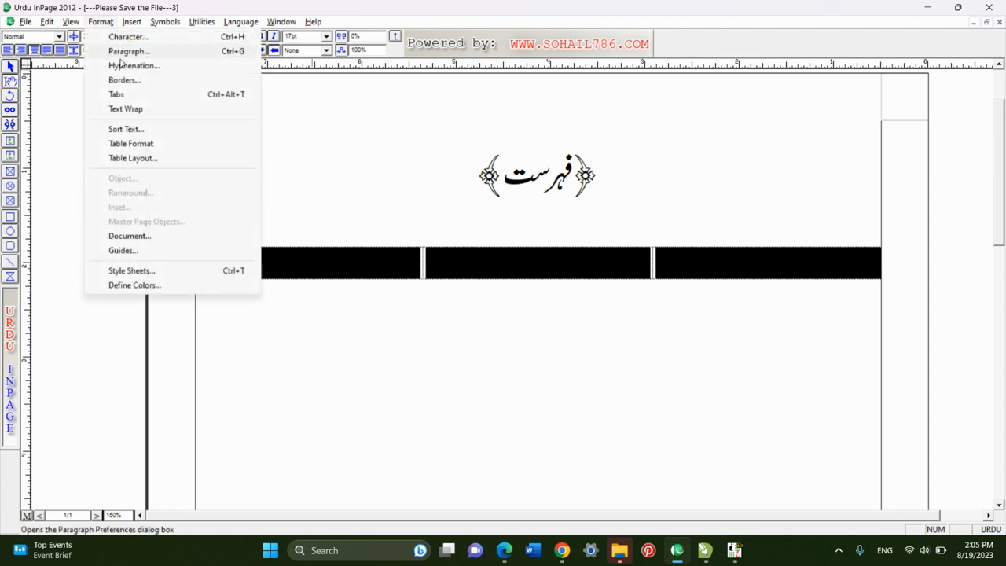
pyautogui.click(131, 144)
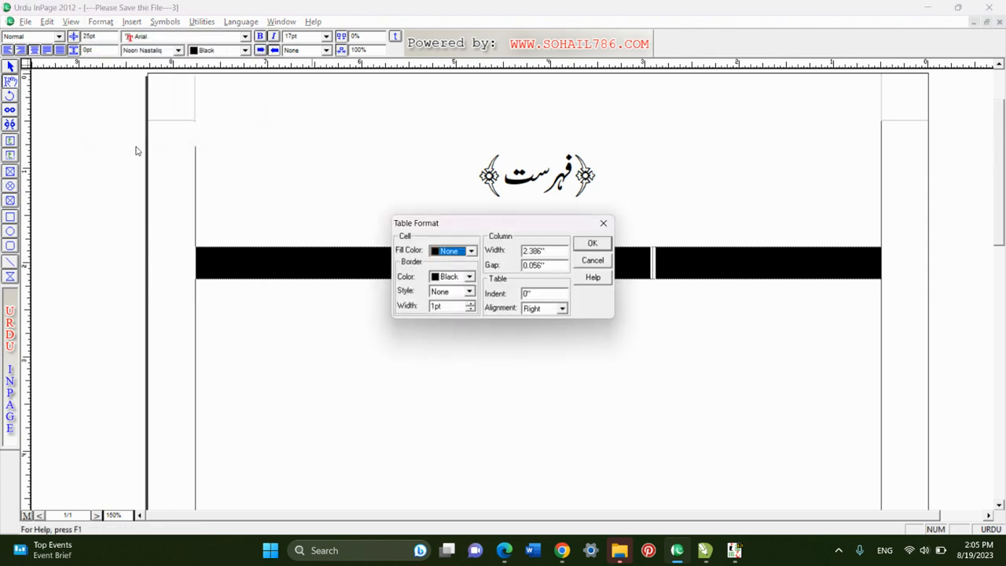
pyautogui.click(470, 278)
pyautogui.click(469, 277)
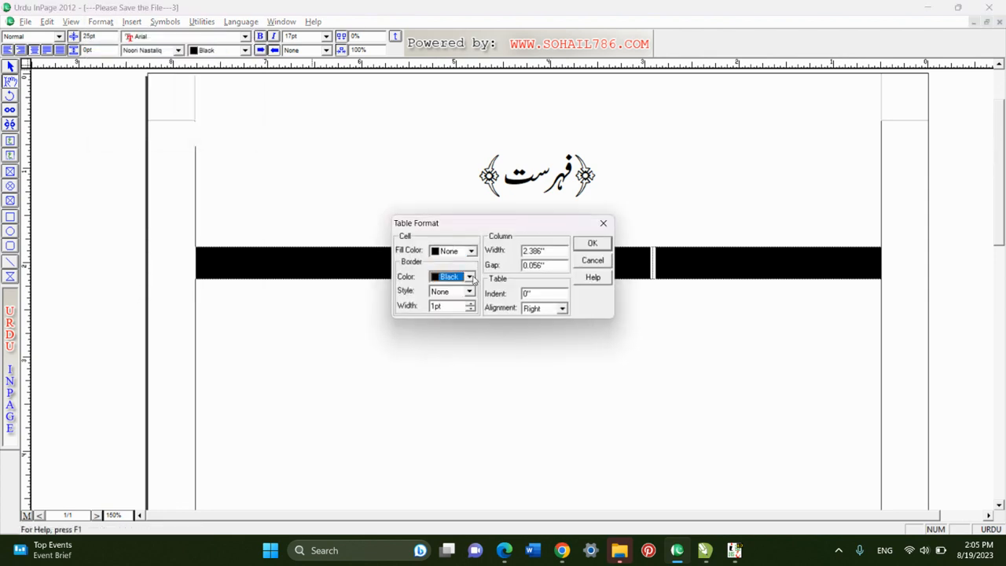
pyautogui.click(469, 291)
pyautogui.click(453, 315)
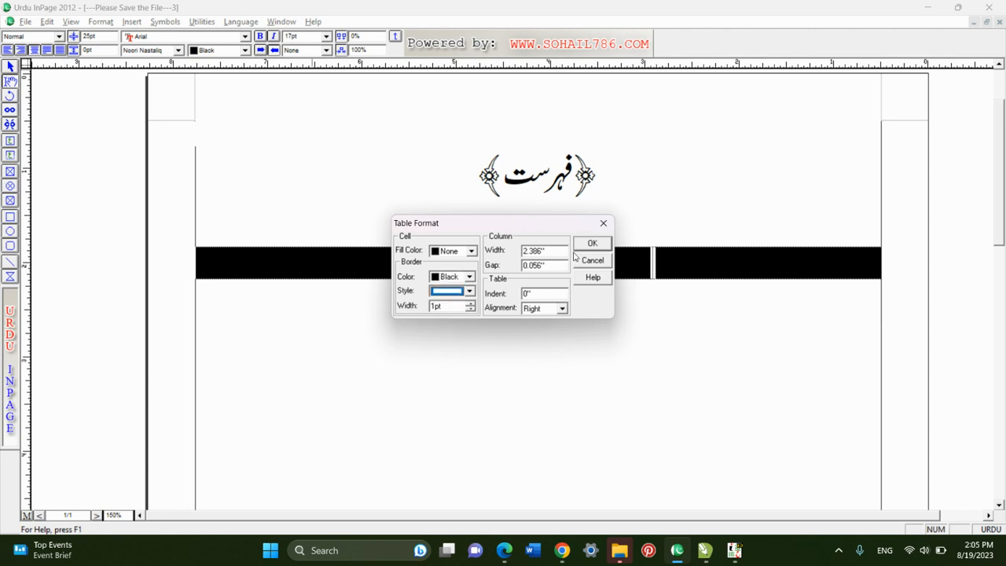
pyautogui.click(587, 248)
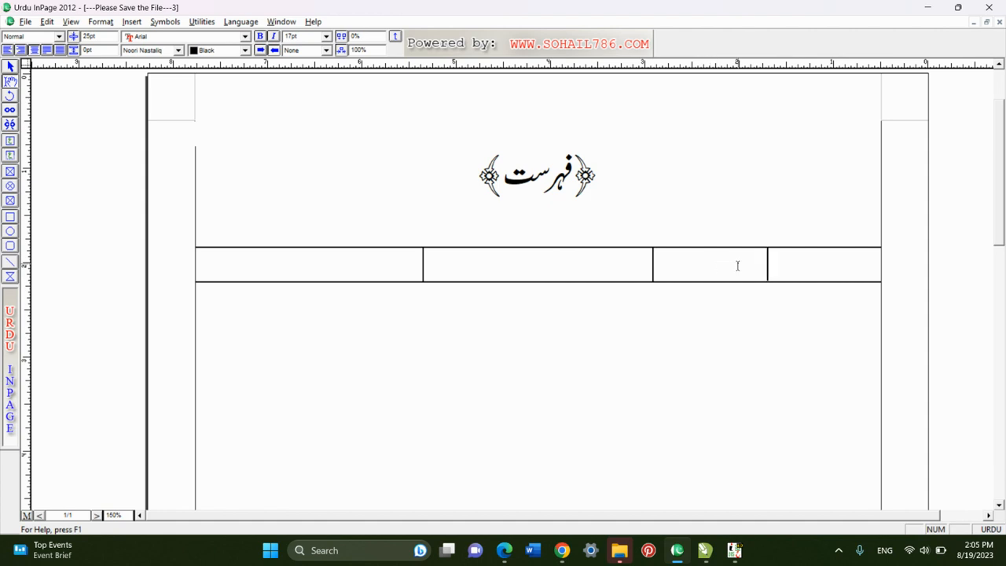
pyautogui.moveTo(737, 265); pyautogui.dragTo(382, 281)
pyautogui.moveTo(311, 278); pyautogui.dragTo(303, 274)
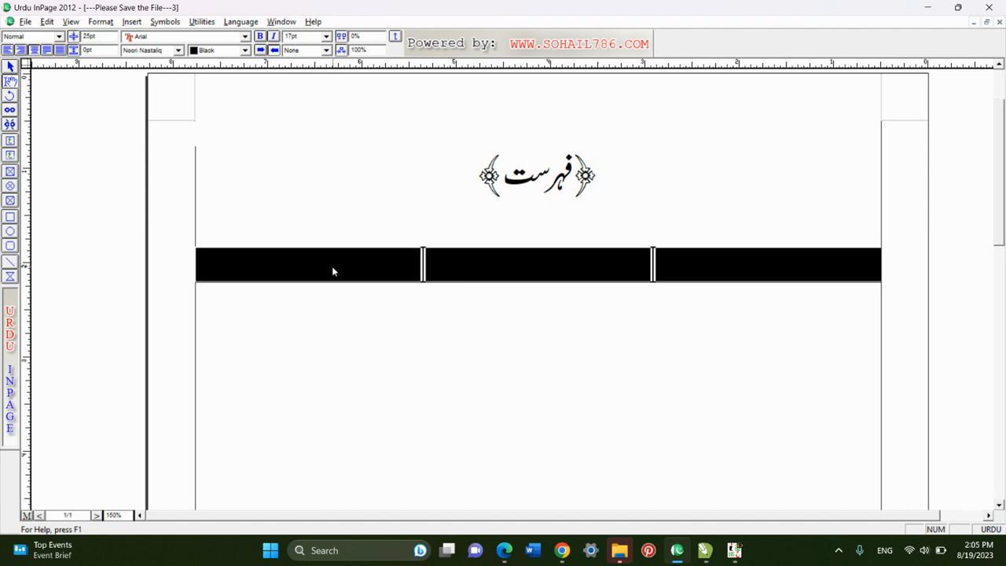
pyautogui.click(483, 267)
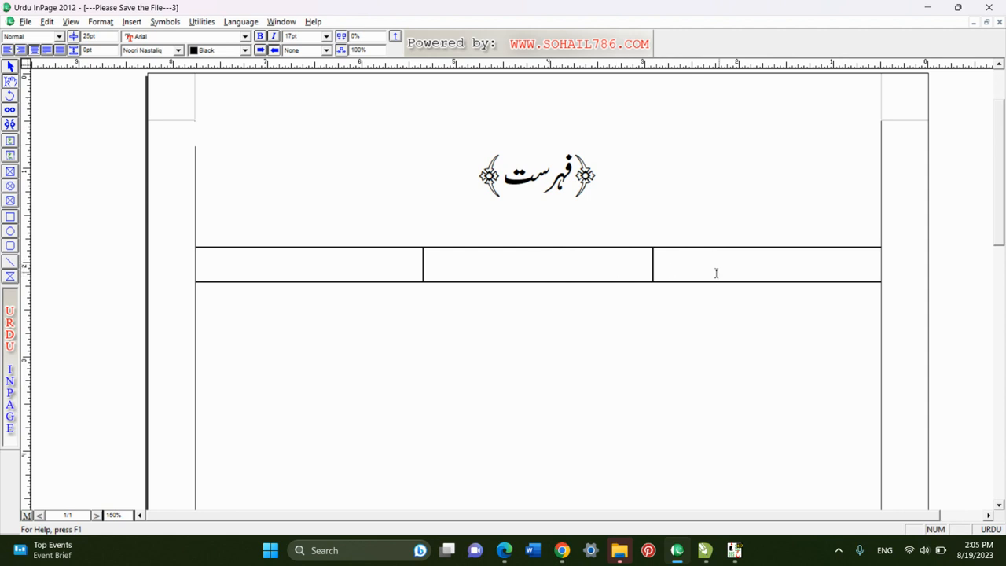
# Narrow the table's right column to about 0.5 inch and its left column to about 0.35 inch by moving the outer borders inward.
pyautogui.moveTo(879, 254); pyautogui.dragTo(699, 303)
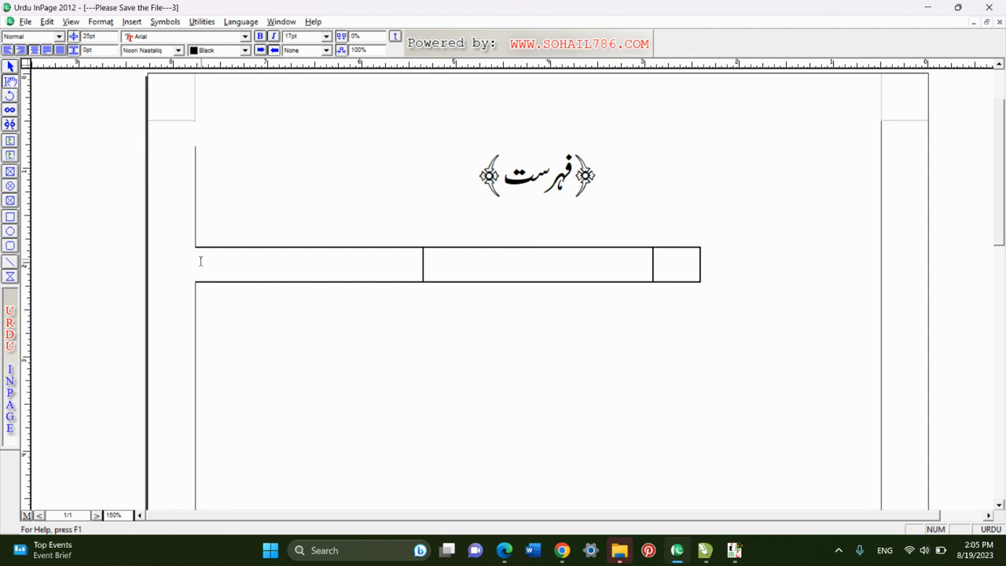
pyautogui.moveTo(371, 272)
pyautogui.mouseDown()
pyautogui.moveTo(404, 273)
pyautogui.moveTo(390, 273)
pyautogui.mouseUp()
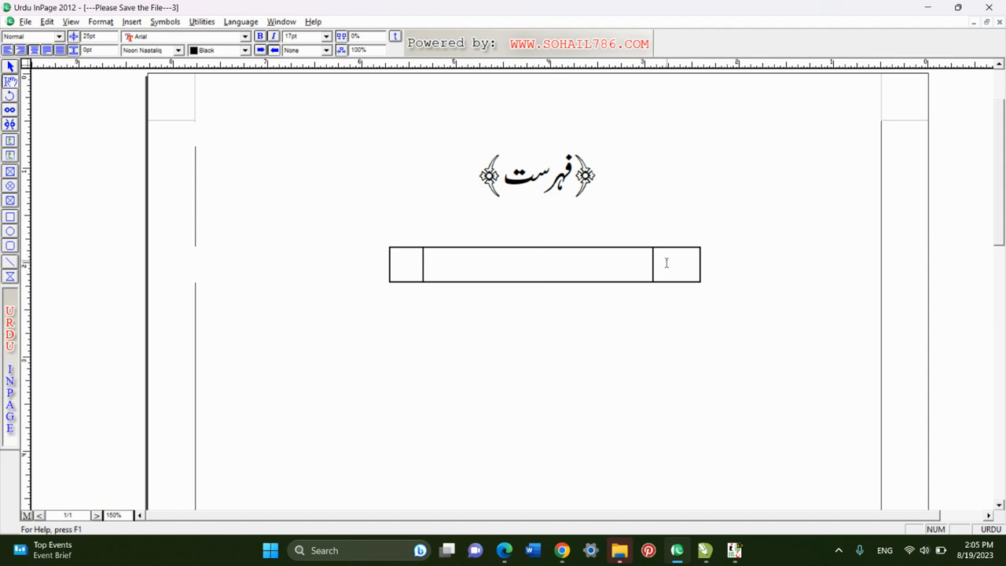
# Center the three-cell table on the page with a table indent of 0.
pyautogui.moveTo(666, 263); pyautogui.dragTo(400, 266)
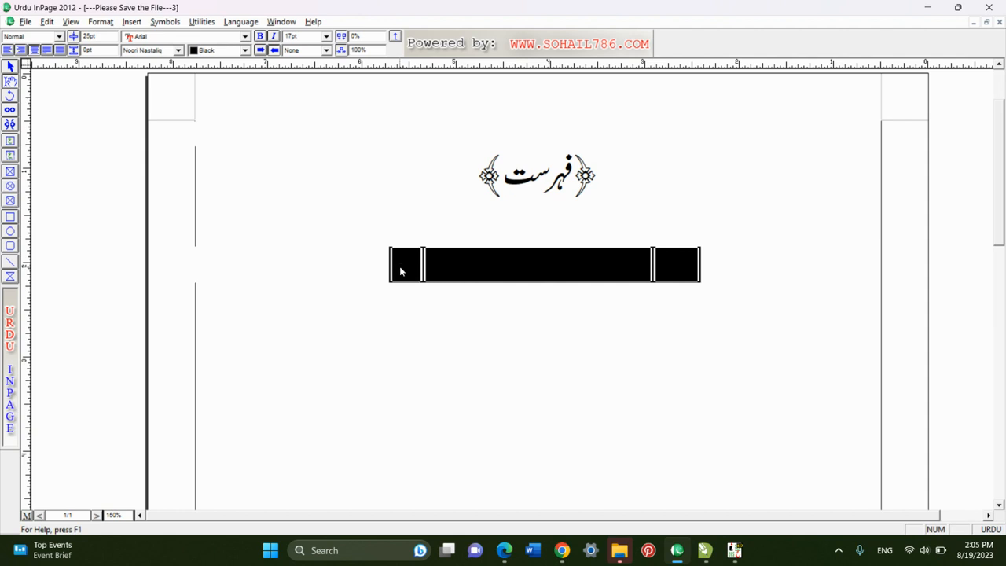
pyautogui.click(101, 21)
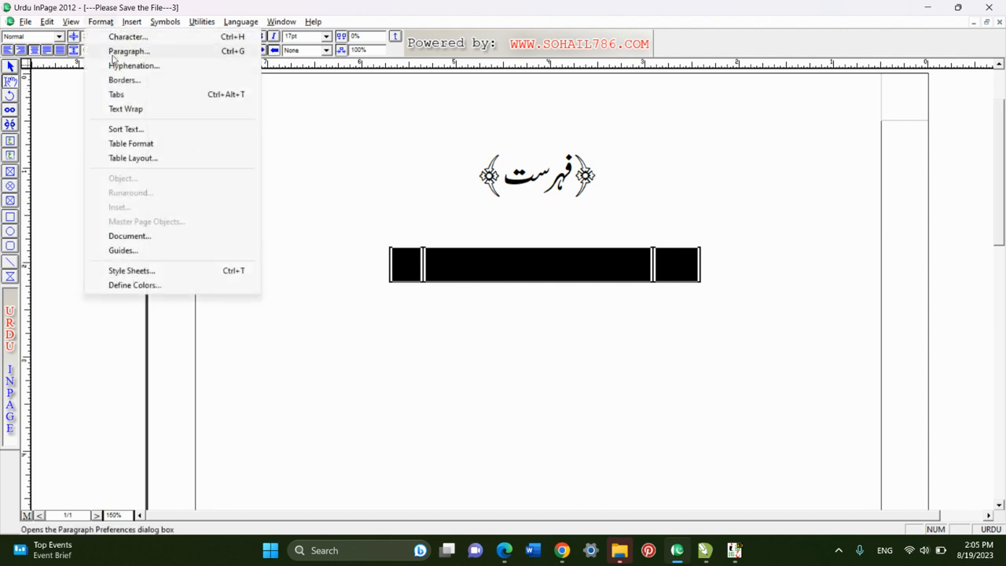
pyautogui.click(130, 143)
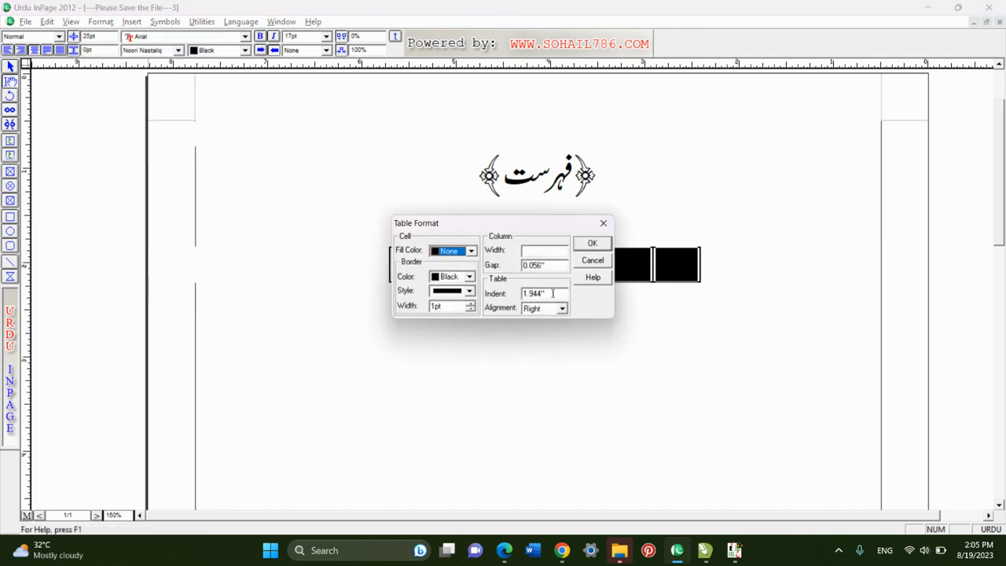
pyautogui.click(553, 293)
pyautogui.doubleClick(553, 293)
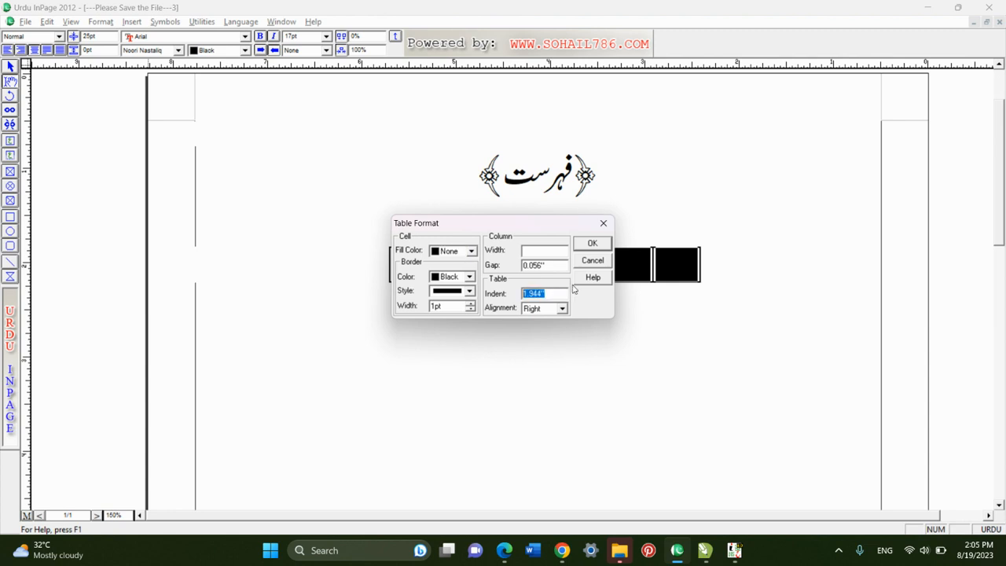
pyautogui.write('0')
pyautogui.click(562, 308)
pyautogui.click(542, 336)
pyautogui.click(594, 244)
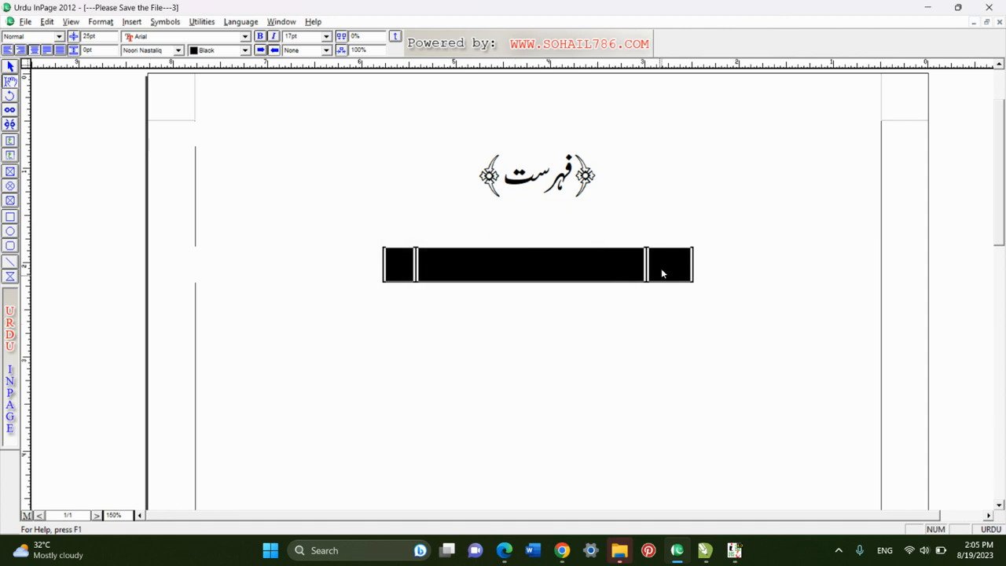
# Enter the column heading نمبر شمار in the table's rightmost cell.
pyautogui.click(600, 266)
pyautogui.click(669, 267)
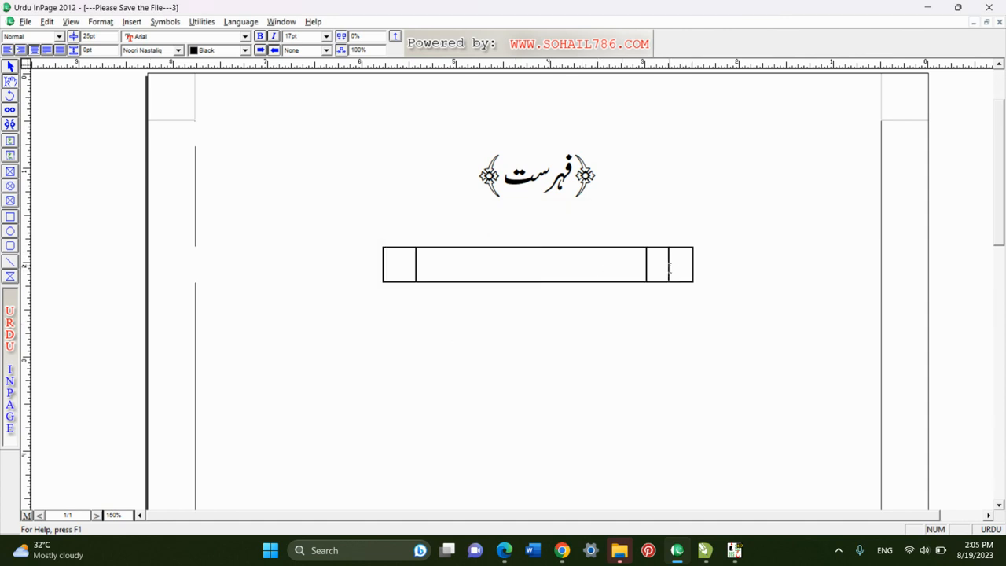
pyautogui.write('نمبر شمار')
# Extend the table with nine empty rows below the header row.
pyautogui.press('Tab')
pyautogui.press('Tab')
pyautogui.press('Tab')
pyautogui.press('Tab')
pyautogui.press('Tab')
pyautogui.press('Tab')
pyautogui.press('Tab')
pyautogui.press('Tab')
pyautogui.press('Tab')
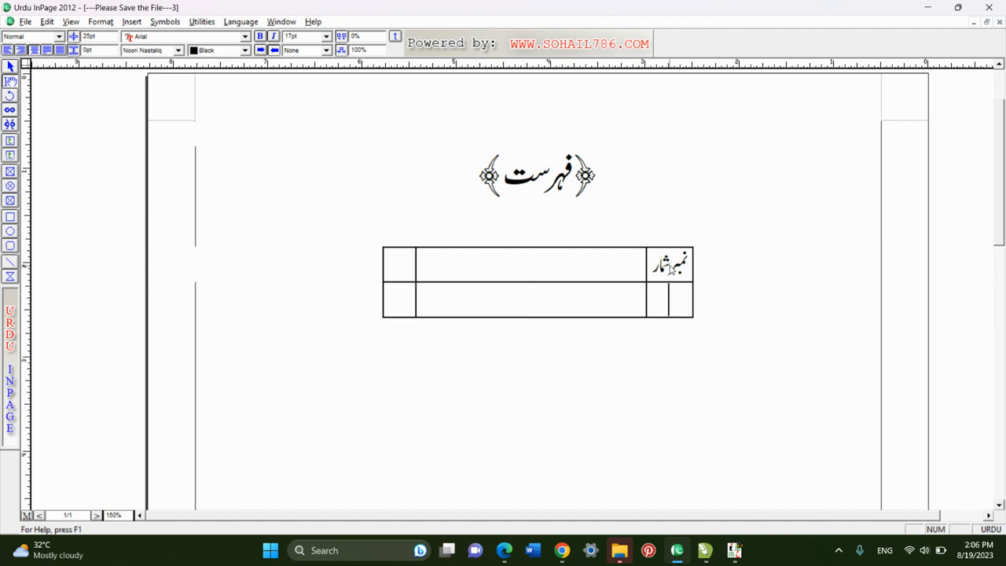
pyautogui.press('Tab')
pyautogui.press('Tab')
pyautogui.press('Tab')
pyautogui.press('Tab')
pyautogui.press('Tab')
pyautogui.press('Tab')
pyautogui.press('Tab')
pyautogui.press('Tab')
pyautogui.press('Tab')
pyautogui.press('Tab')
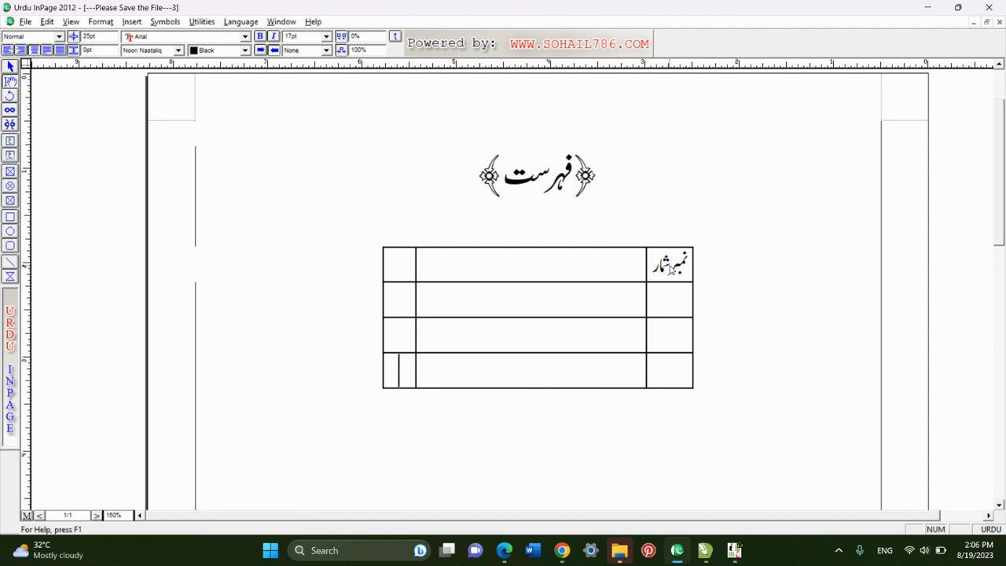
pyautogui.press('Tab')
pyautogui.press('Tab')
pyautogui.press('Tab')
pyautogui.press('Tab')
pyautogui.press('Tab')
pyautogui.press('Tab')
pyautogui.press('Tab')
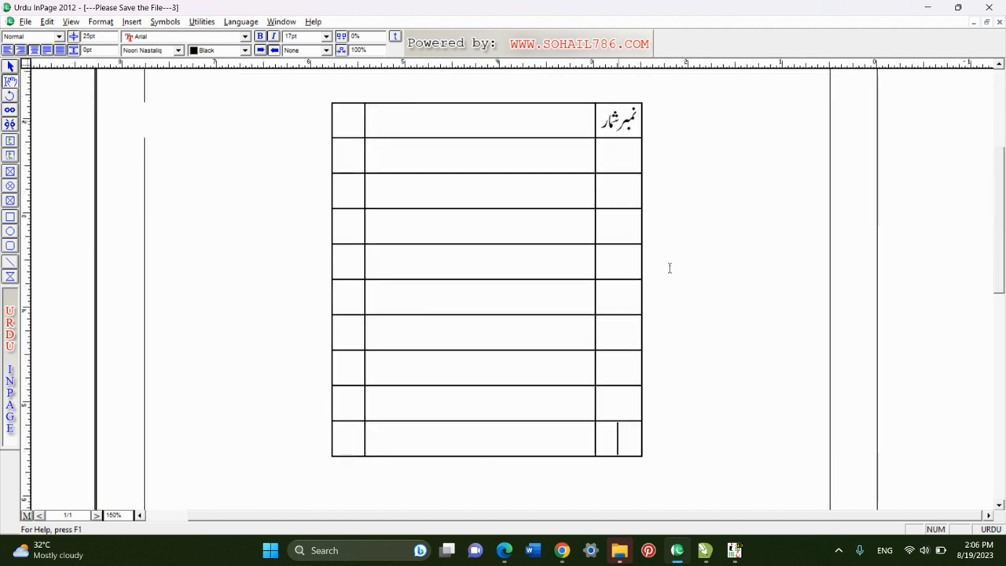
# Number the nine rows below the header from ۱ to ۹ in the نمبر شمار column.
pyautogui.click(618, 155)
pyautogui.write('1')
pyautogui.press('Down')
pyautogui.write('2')
pyautogui.press('Down')
pyautogui.write('3')
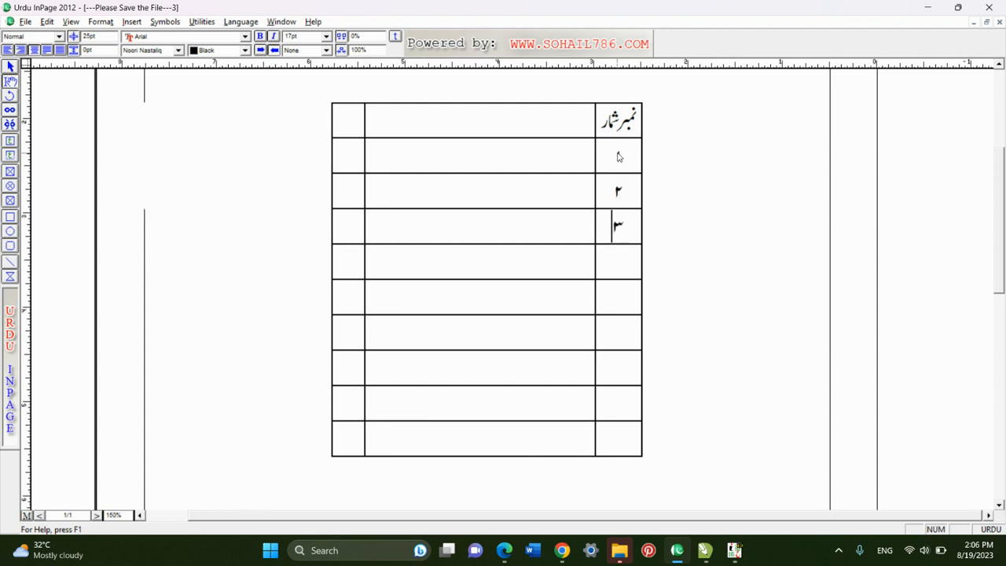
pyautogui.press('Down')
pyautogui.write('4')
pyautogui.press('Down')
pyautogui.write('5')
pyautogui.press('Down')
pyautogui.write('6')
pyautogui.press('Down')
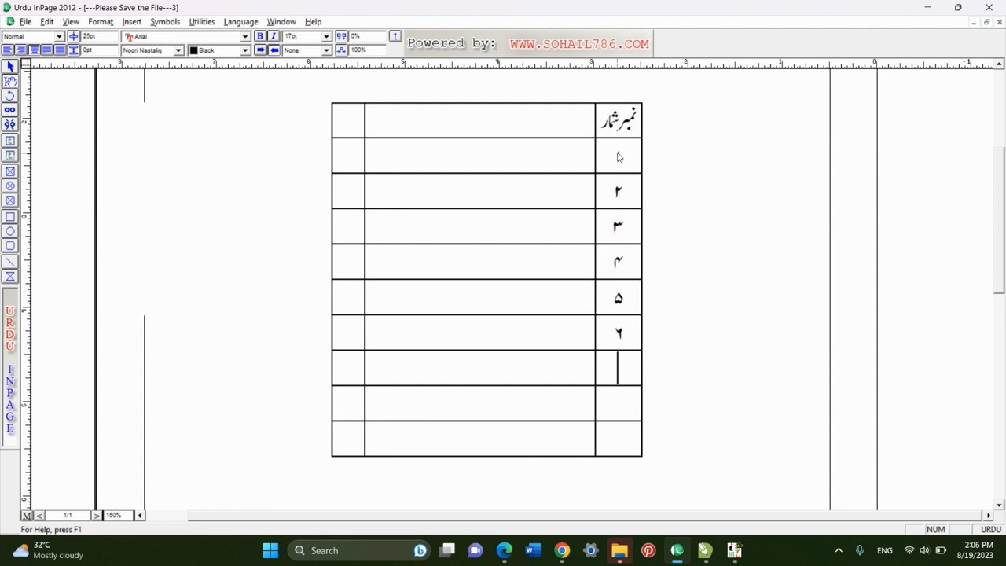
pyautogui.write('7')
pyautogui.press('Down')
pyautogui.write('8')
pyautogui.press('Down')
pyautogui.write('9')
# Add one more row at the end of the table and number it ۱۰.
pyautogui.press('Tab')
pyautogui.press('Tab')
pyautogui.press('Tab')
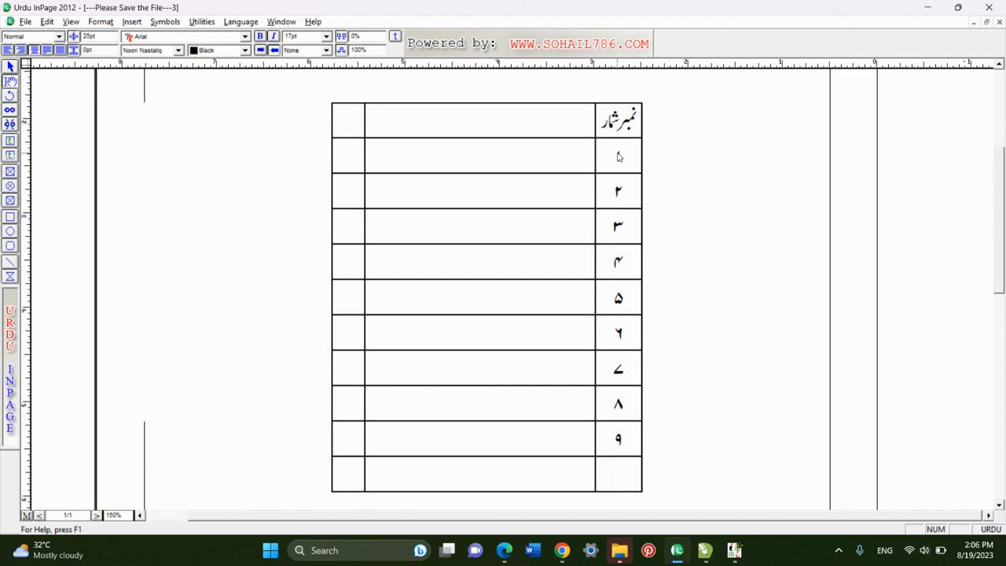
pyautogui.write('10')
# Enter مقدمہ with page number ۲ in row ۱ and دیباچہ with page number ۵ in row ۲.
pyautogui.click(500, 157)
pyautogui.write('مقدمہ')
pyautogui.press('Tab')
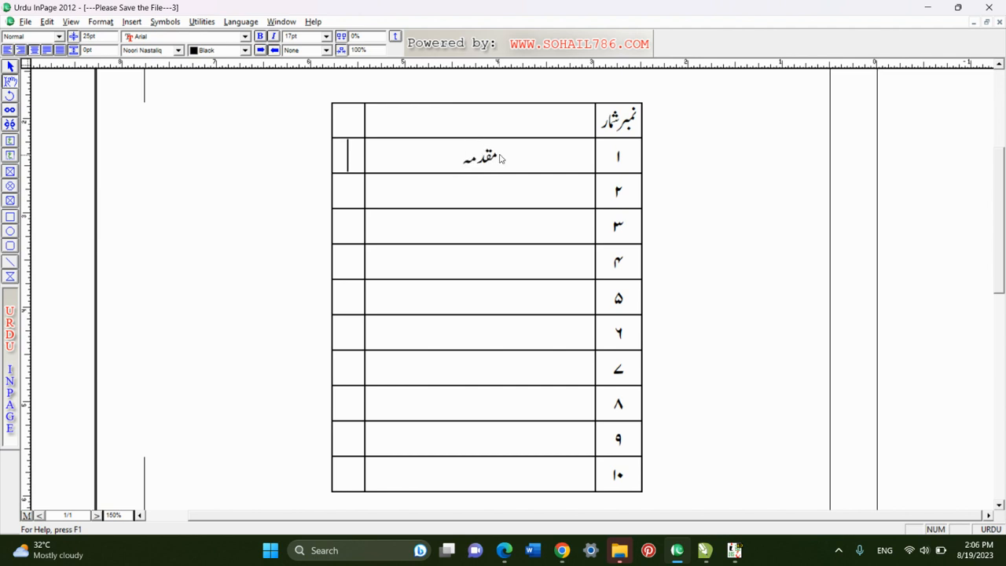
pyautogui.write('۲')
pyautogui.press('Tab')
pyautogui.press('Tab')
pyautogui.write('دیباچہ')
pyautogui.press('Tab')
pyautogui.write('۵')
# Enter خط۔۱ with page number ۸ in row ۳ and خط۔۲ with page number ۱۰ in row ۴.
pyautogui.press('Tab')
pyautogui.press('Tab')
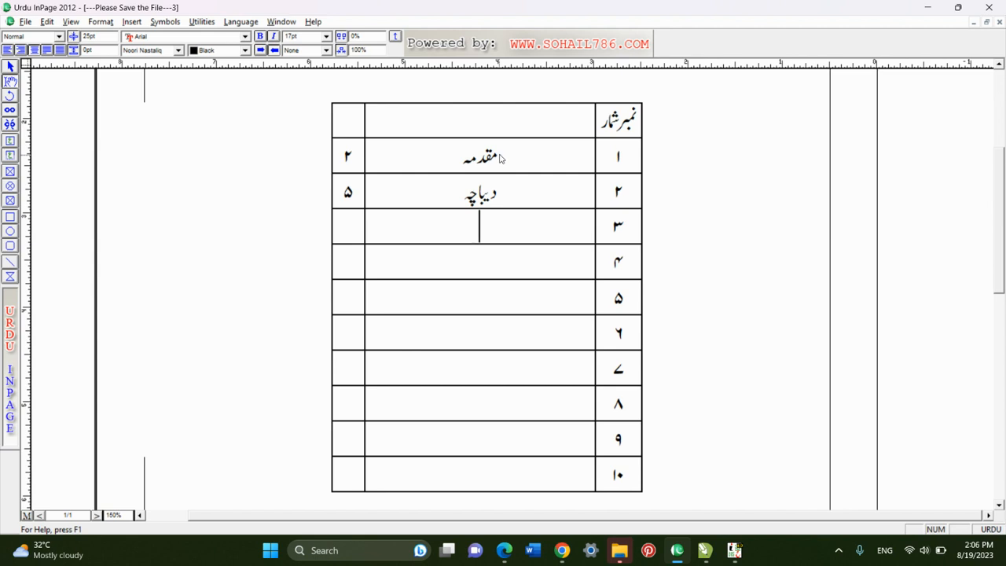
pyautogui.write('خ')
pyautogui.write('ط')
pyautogui.write('-1')
pyautogui.press('Tab')
pyautogui.write('8')
pyautogui.press('Tab')
pyautogui.press('Tab')
pyautogui.write('خط')
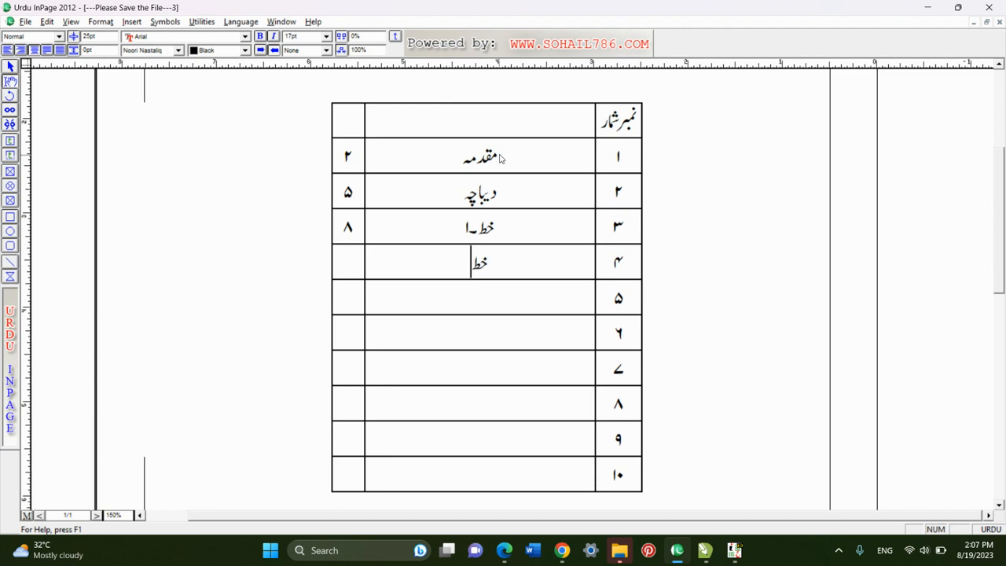
pyautogui.write('-2')
pyautogui.press('Tab')
pyautogui.write('10')
pyautogui.press('Tab')
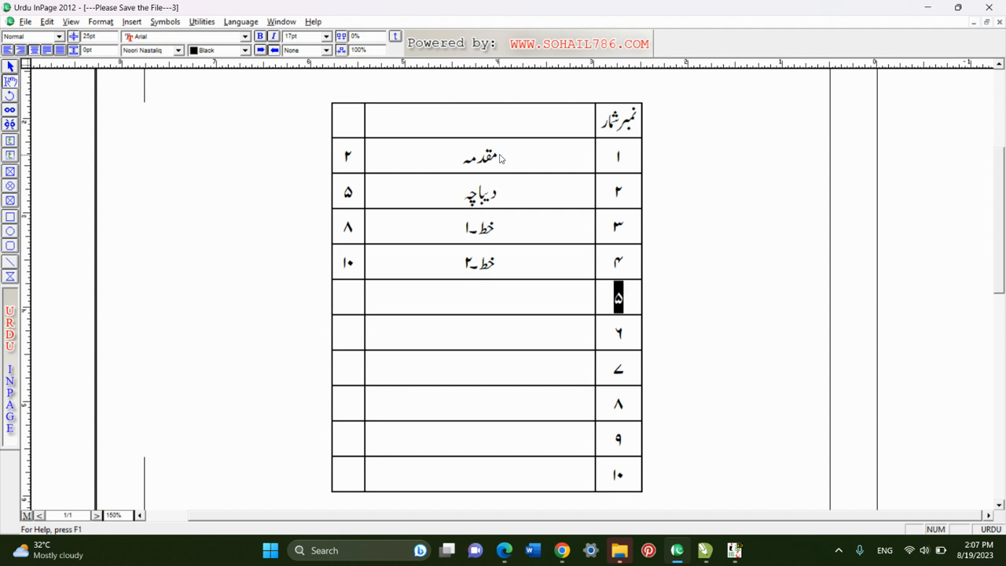
pyautogui.press('Tab')
# Reuse the خط۔ text from row ۴ to title rows ۵ to ۷ as خط۔۳, خط۔۴ and خط۔۵.
pyautogui.moveTo(472, 267); pyautogui.dragTo(500, 269)
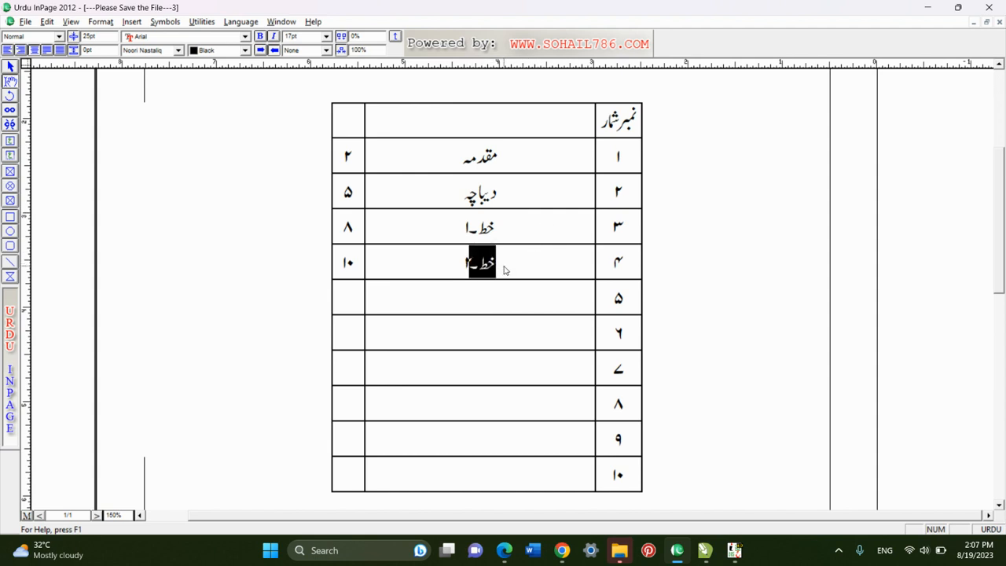
pyautogui.click(486, 295)
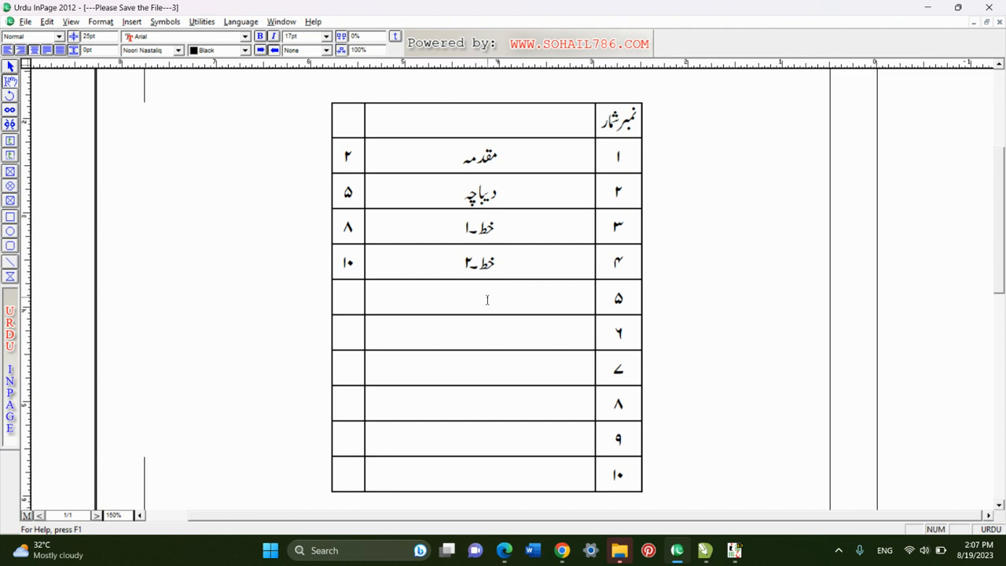
pyautogui.write('خط-۳')
pyautogui.click(486, 336)
pyautogui.write('خط-۴')
pyautogui.click(489, 368)
pyautogui.write('خط-')
pyautogui.press('BackSpace')
pyautogui.write('-۵')
# Title rows ۸ to ۱۰ as خط۔۶, خط۔۷ and خط۔۸ in the middle column.
pyautogui.click(479, 412)
pyautogui.write('خط-۶')
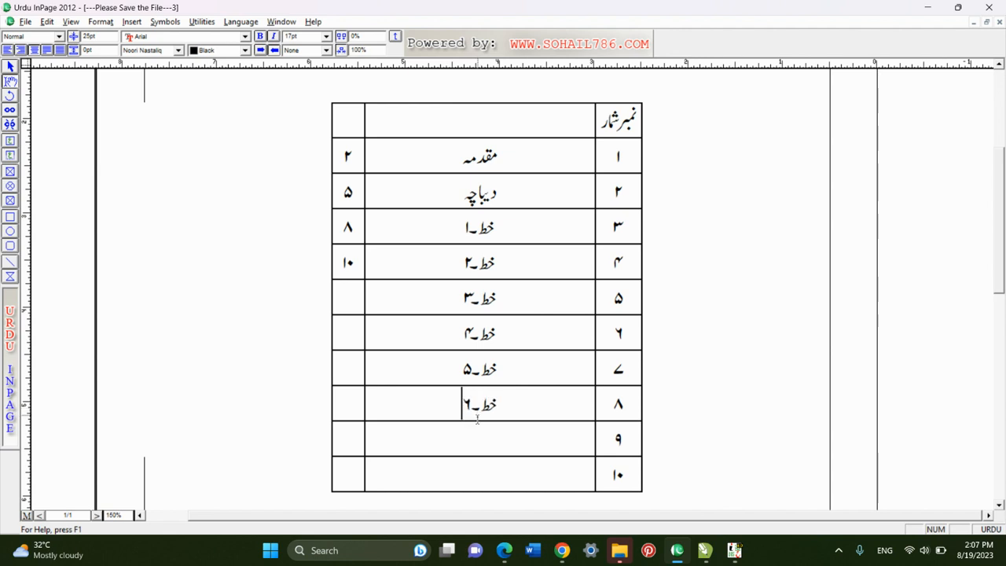
pyautogui.click(479, 437)
pyautogui.write('خط-۷')
pyautogui.click(481, 470)
pyautogui.write('خط-')
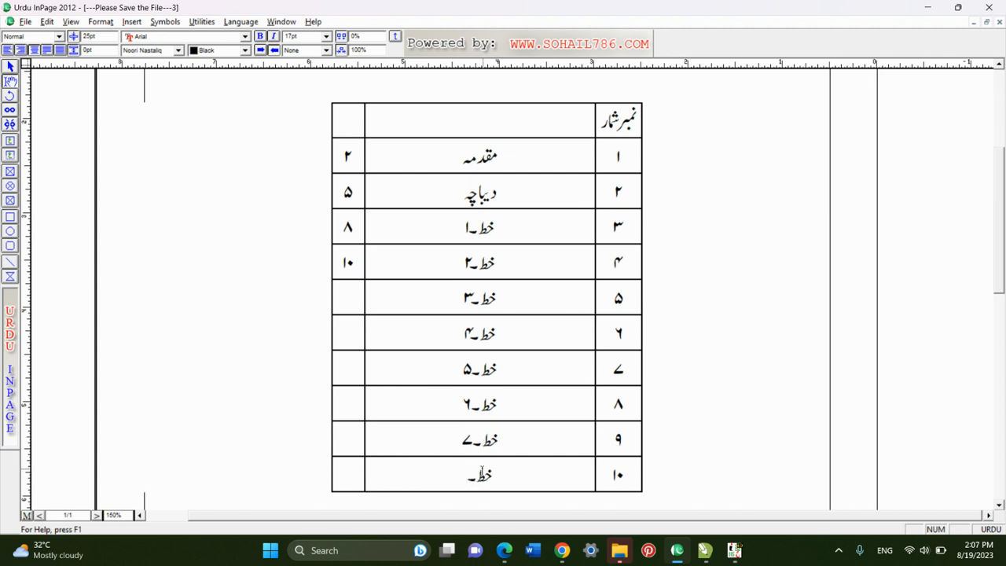
pyautogui.write('۸')
# Enter page number ۱۵ for خط۔۳ in the page-number column.
pyautogui.click(352, 300)
pyautogui.write('۵۱')
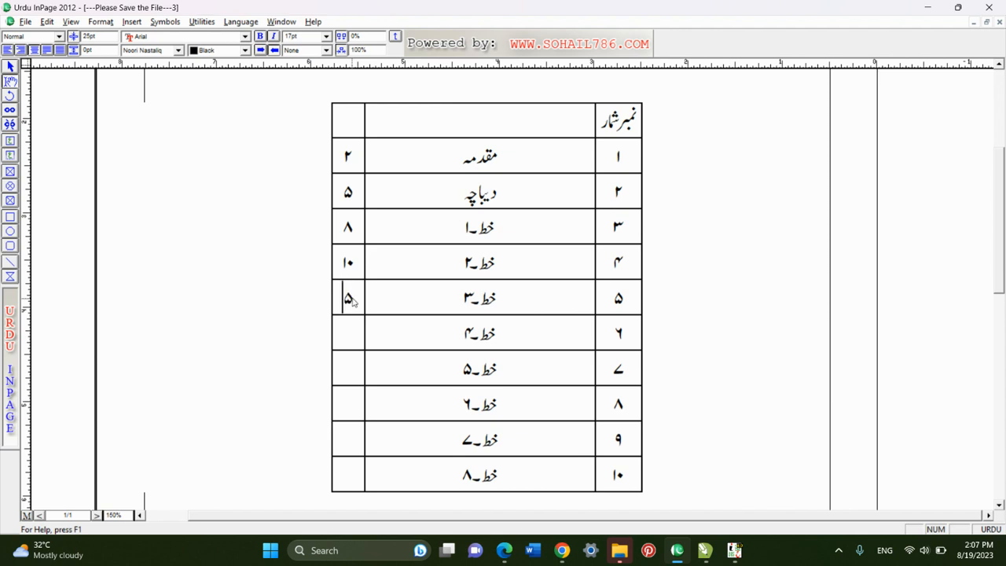
pyautogui.press('Tab')
pyautogui.press('Tab')
pyautogui.press('Tab')
pyautogui.press('Tab')
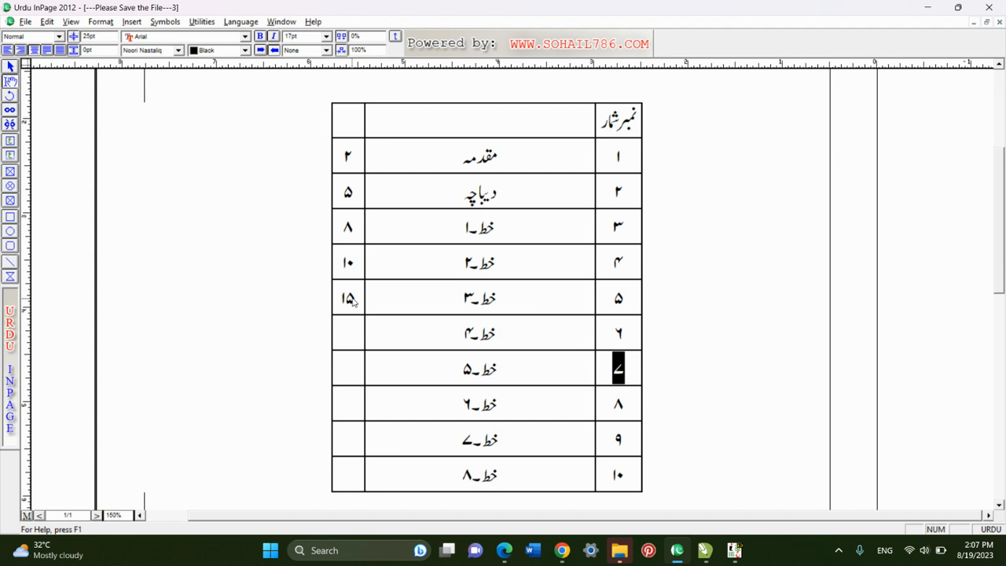
# Enter page numbers ۱۸, ۲۰, ۲۵, ۲۷ and ۳۰ for خط۔۴ through خط۔۸.
pyautogui.click(342, 334)
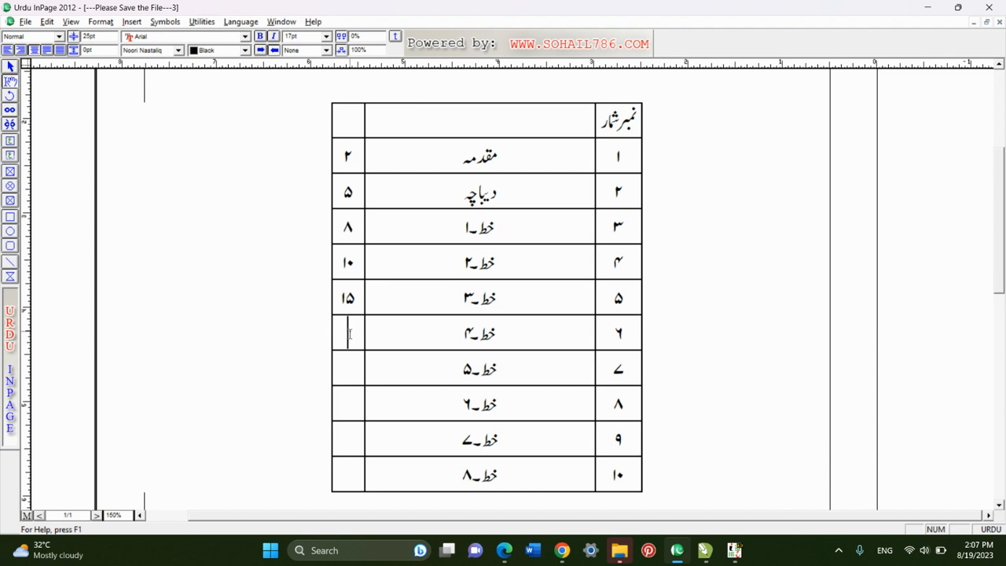
pyautogui.write('18')
pyautogui.press('Down')
pyautogui.write('20')
pyautogui.press('Down')
pyautogui.write('25')
pyautogui.press('Down')
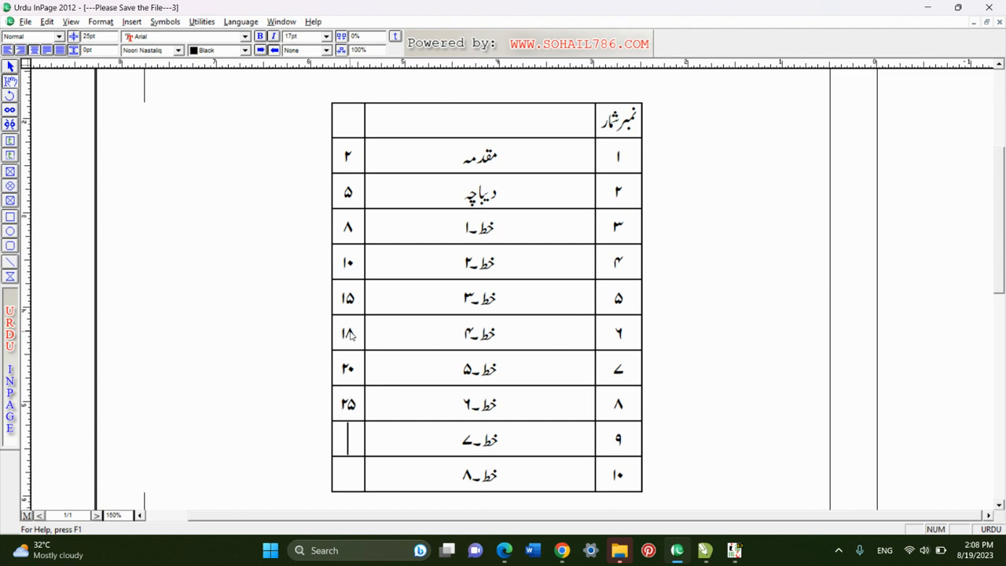
pyautogui.write('27')
pyautogui.press('Down')
pyautogui.write('03')
# Examine the فہرست page both as a whole and close up, and minimize the document's window.
pyautogui.rightClick(500, 154)
pyautogui.rightClick(500, 159)
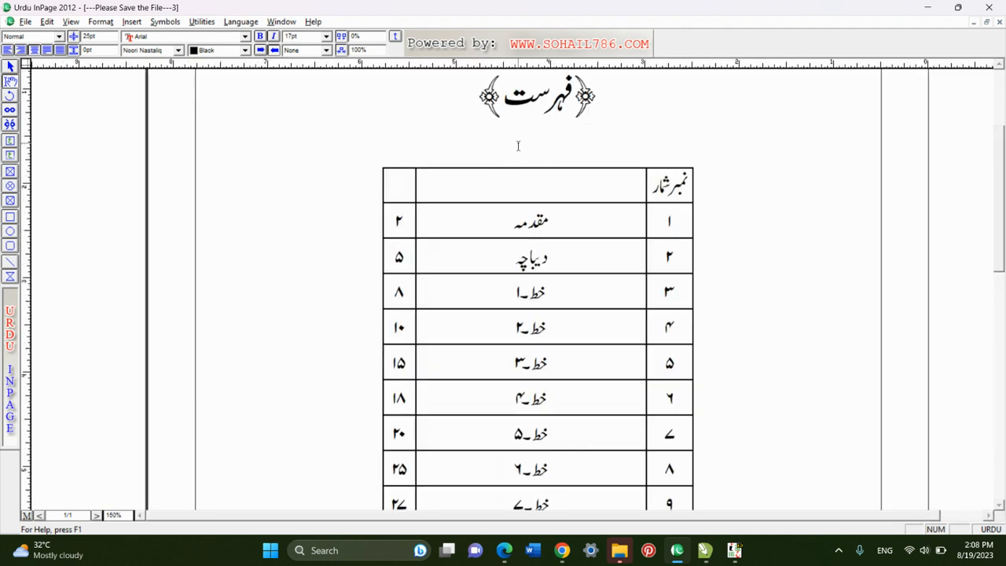
pyautogui.rightClick(517, 145)
pyautogui.rightClick(512, 134)
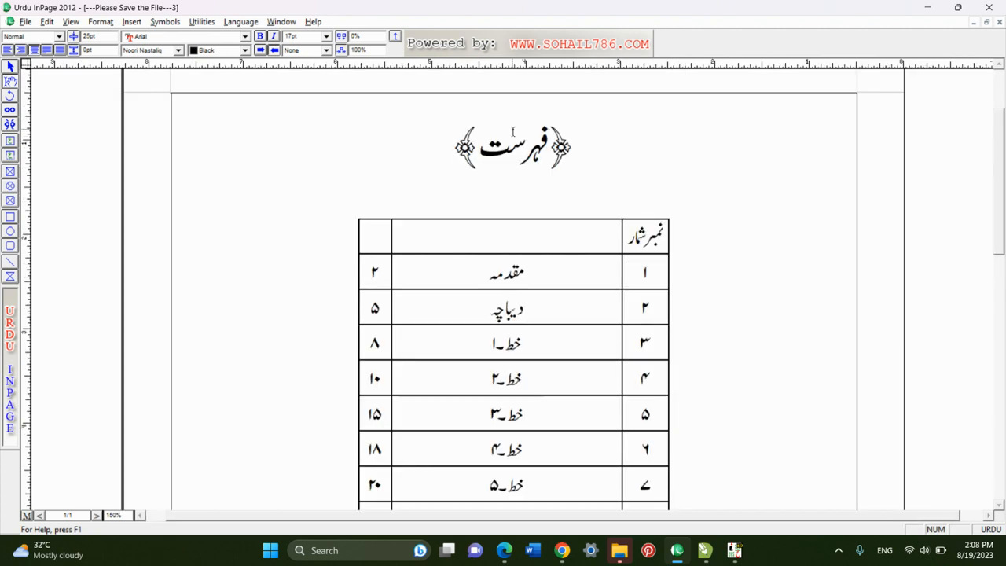
pyautogui.rightClick(445, 336)
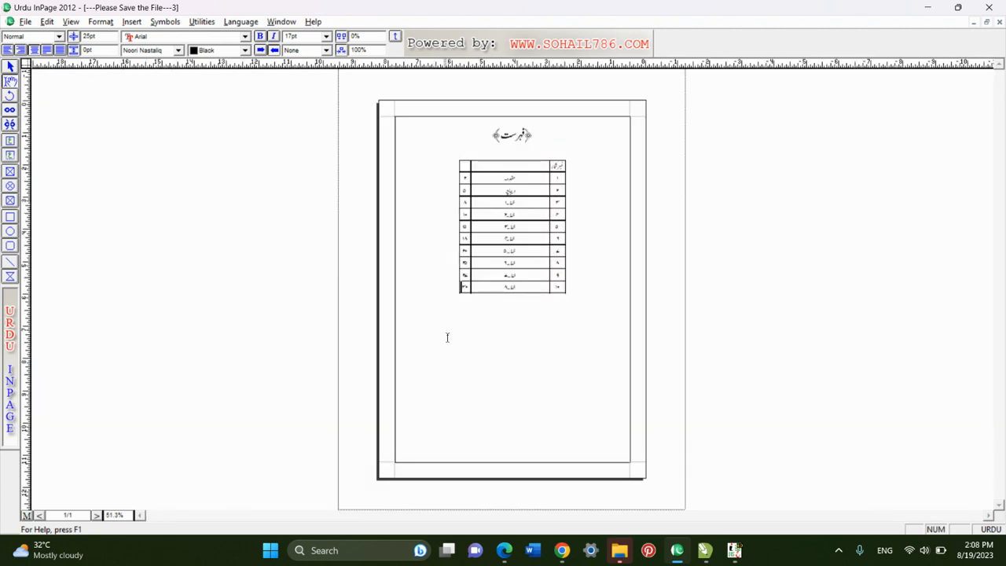
pyautogui.rightClick(474, 277)
pyautogui.rightClick(495, 203)
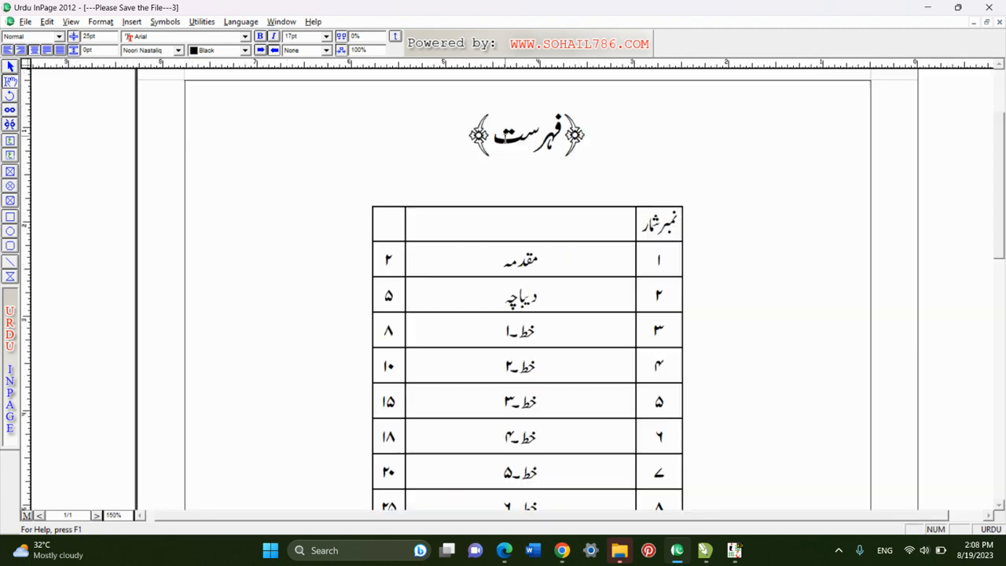
pyautogui.rightClick(507, 143)
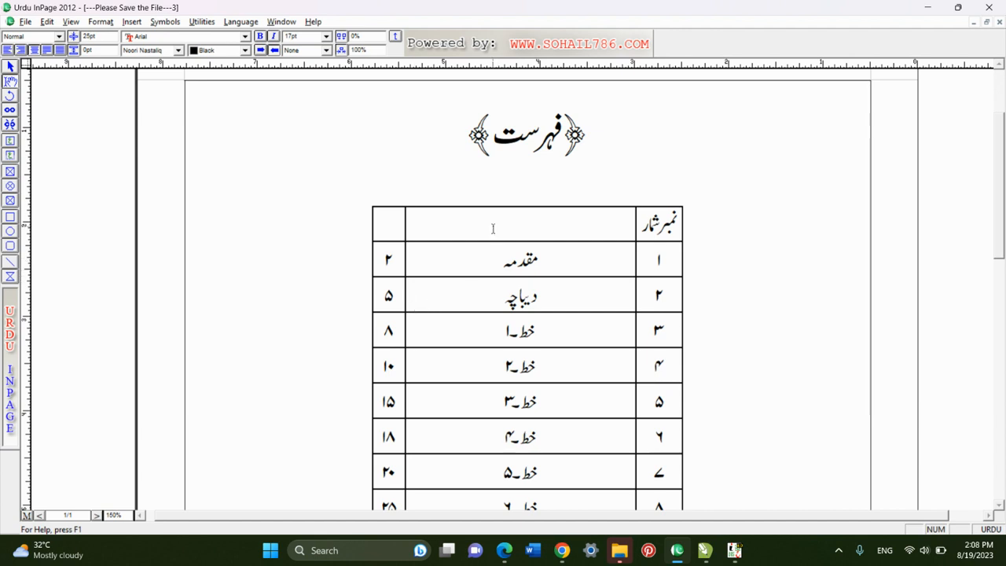
pyautogui.hotkey('ctrl', '0')
pyautogui.rightClick(504, 156)
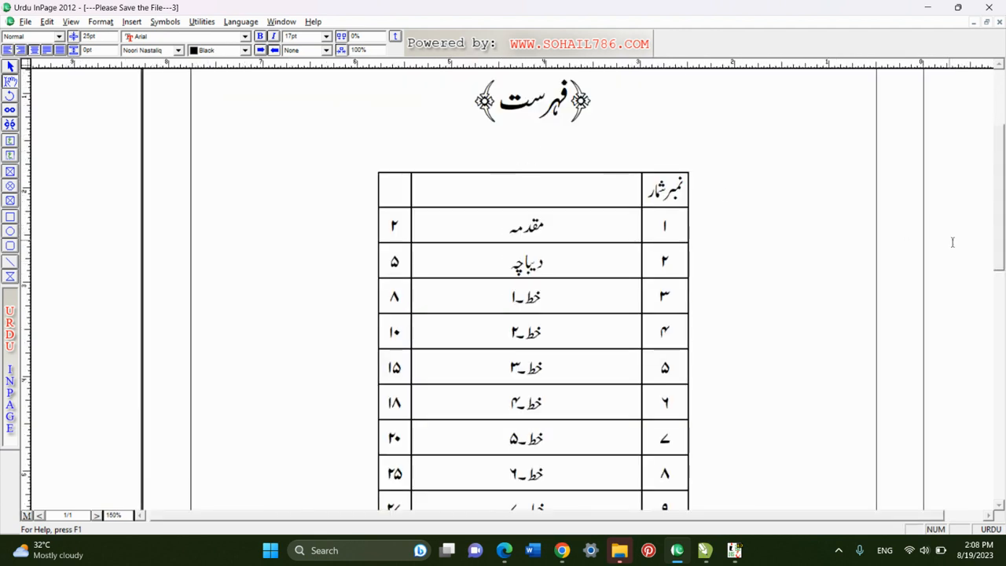
pyautogui.moveTo(1005, 240); pyautogui.dragTo(1005, 218)
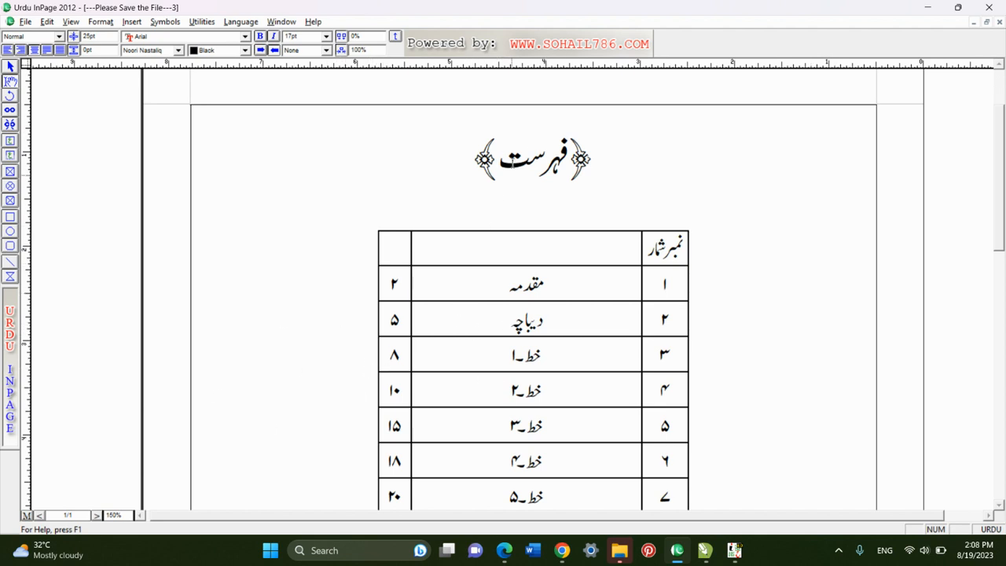
pyautogui.hotkey('ctrl', '0')
pyautogui.rightClick(515, 124)
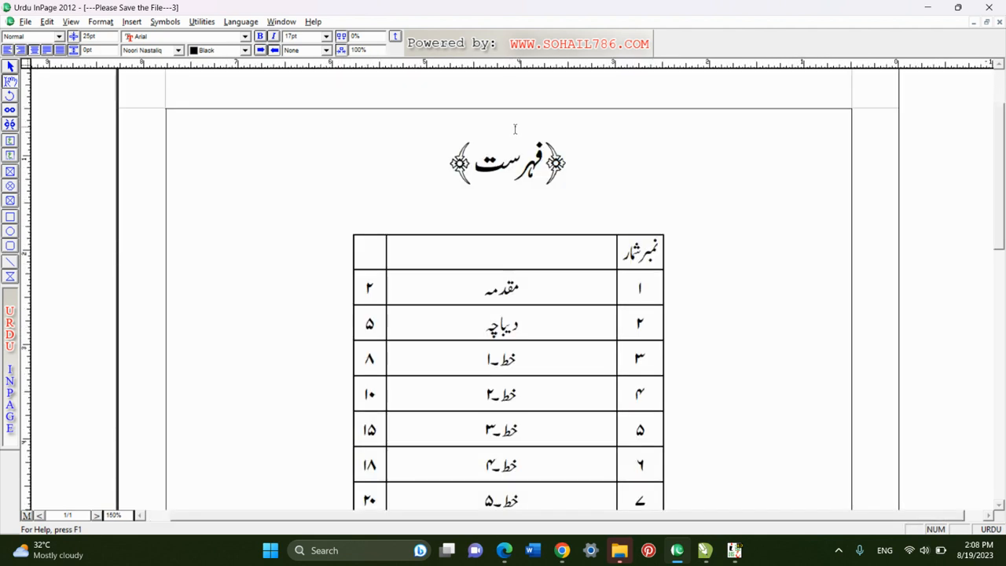
pyautogui.rightClick(462, 264)
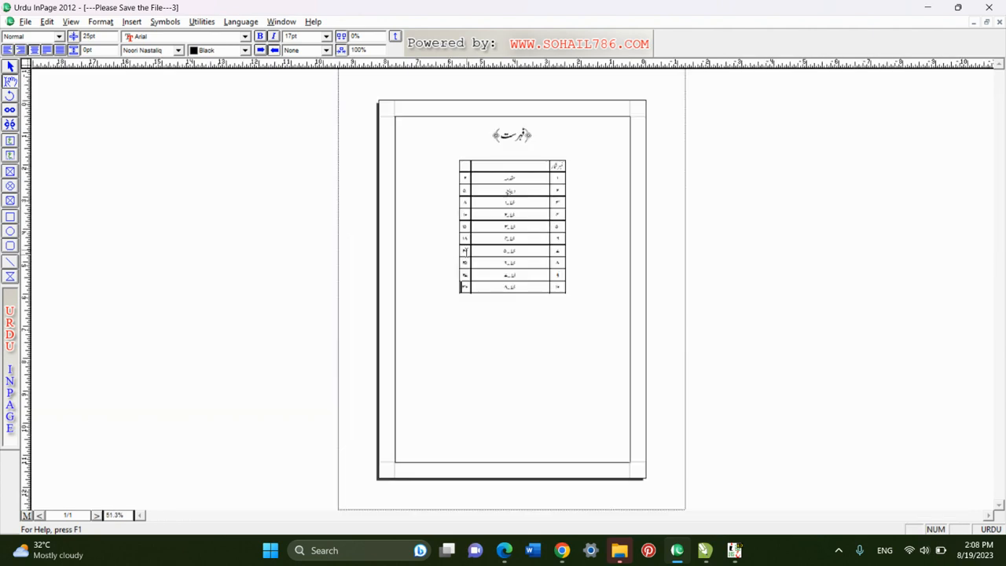
pyautogui.rightClick(492, 197)
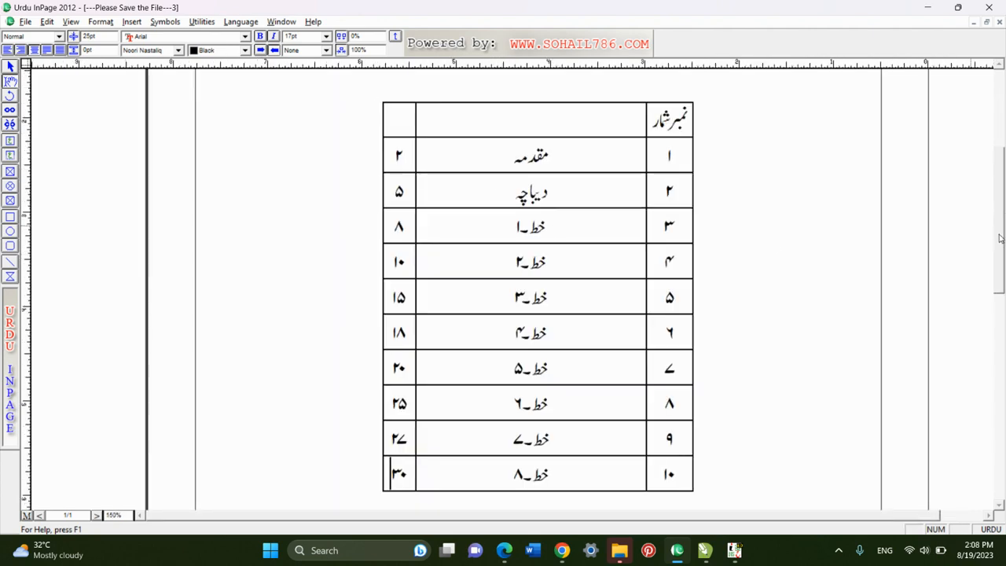
pyautogui.moveTo(1000, 234); pyautogui.dragTo(998, 211)
pyautogui.click(928, 7)
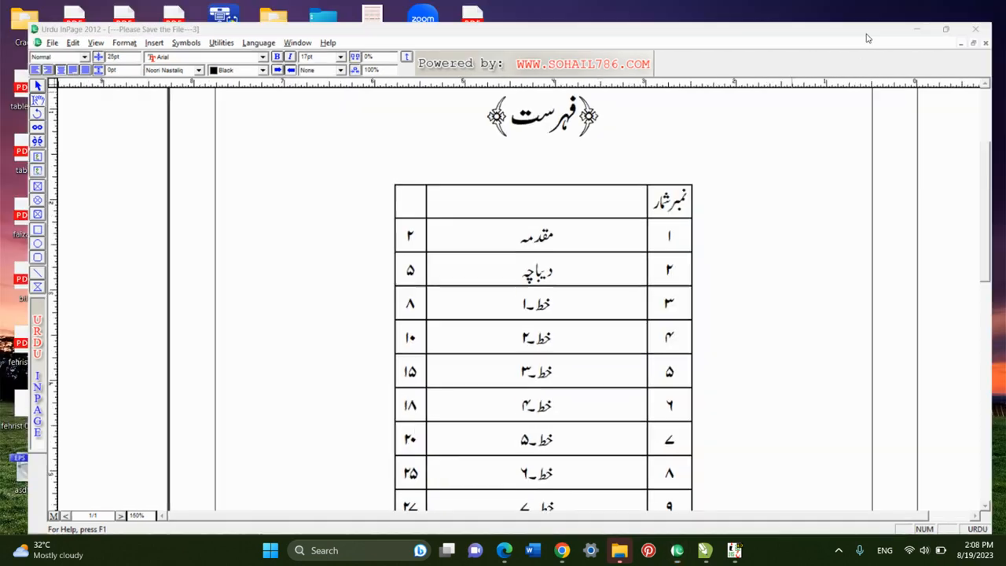
# Examine the sample tables in the desktop files table 02.pdf and table.pdf, closing each one after viewing.
pyautogui.doubleClick(30, 93)
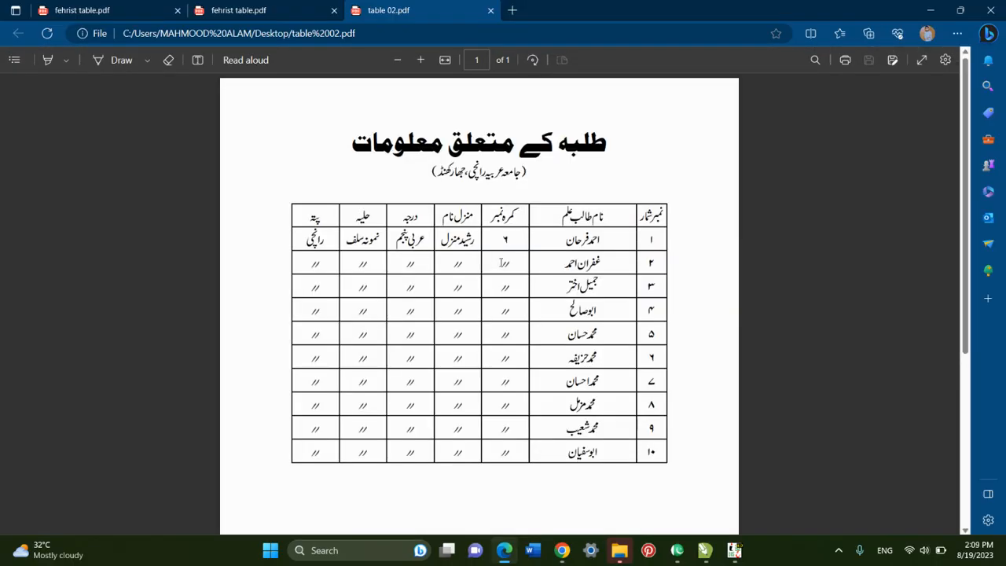
pyautogui.scroll(-2, 501, 262)
pyautogui.click(991, 10)
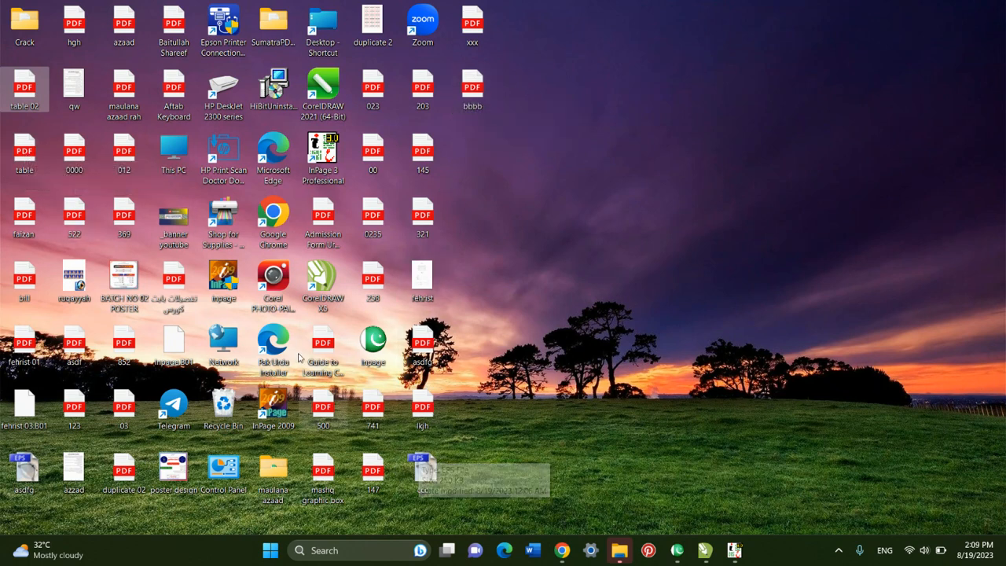
pyautogui.doubleClick(24, 151)
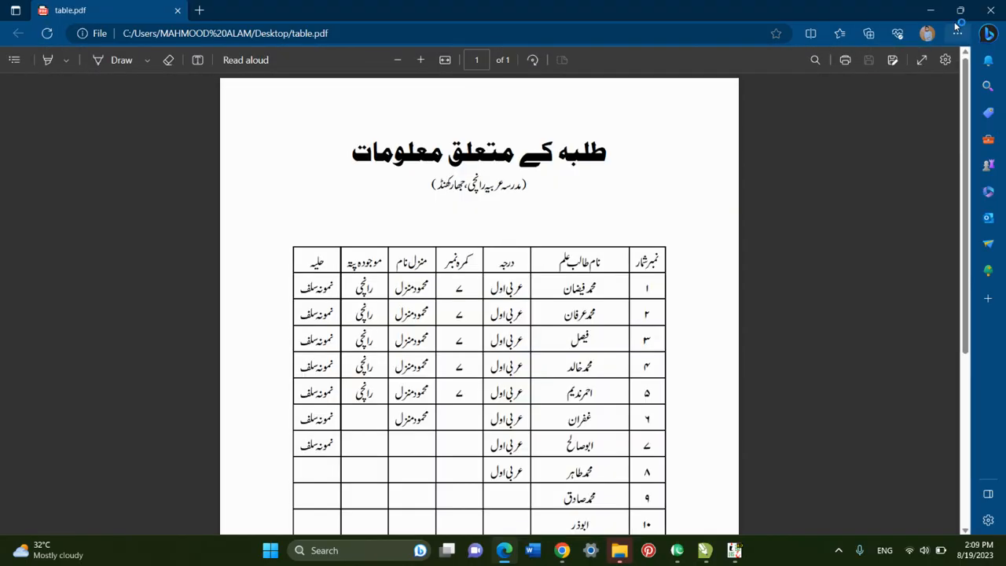
pyautogui.scroll(-3, 649, 149)
pyautogui.scroll(3, 495, 155)
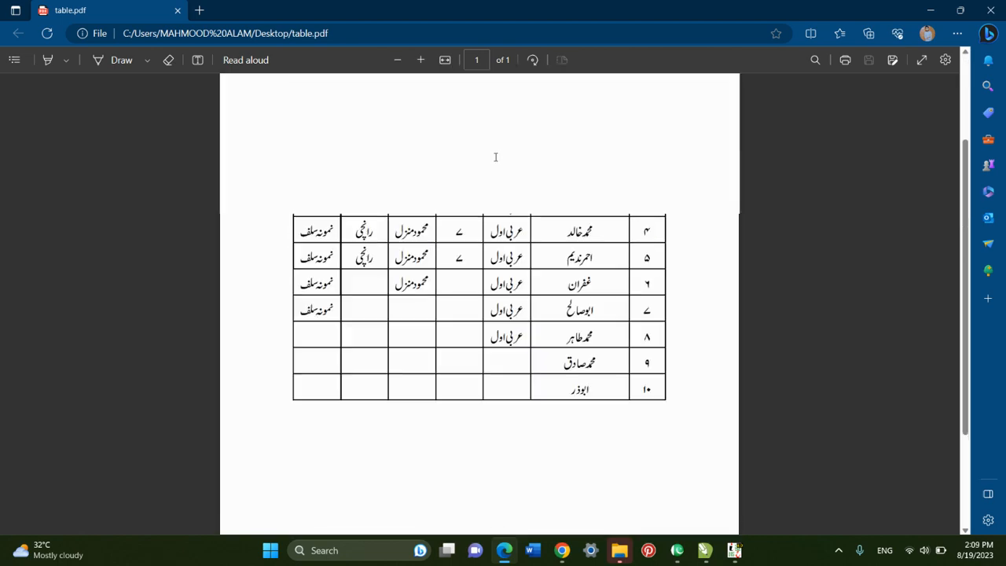
pyautogui.click(991, 10)
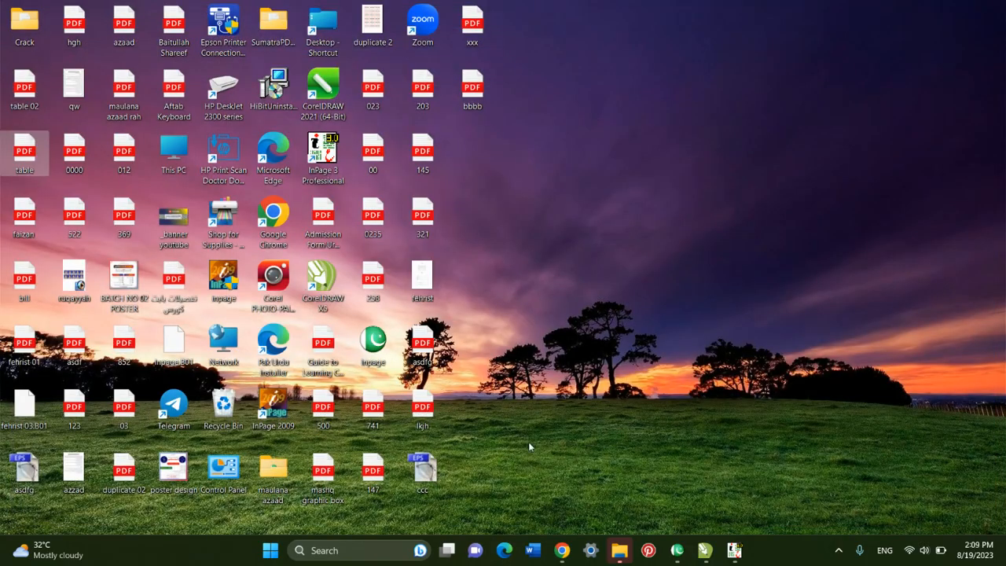
# Switch back to InPage and set up a picture export of the فہرست page with Desktop as the save location.
pyautogui.click(676, 485)
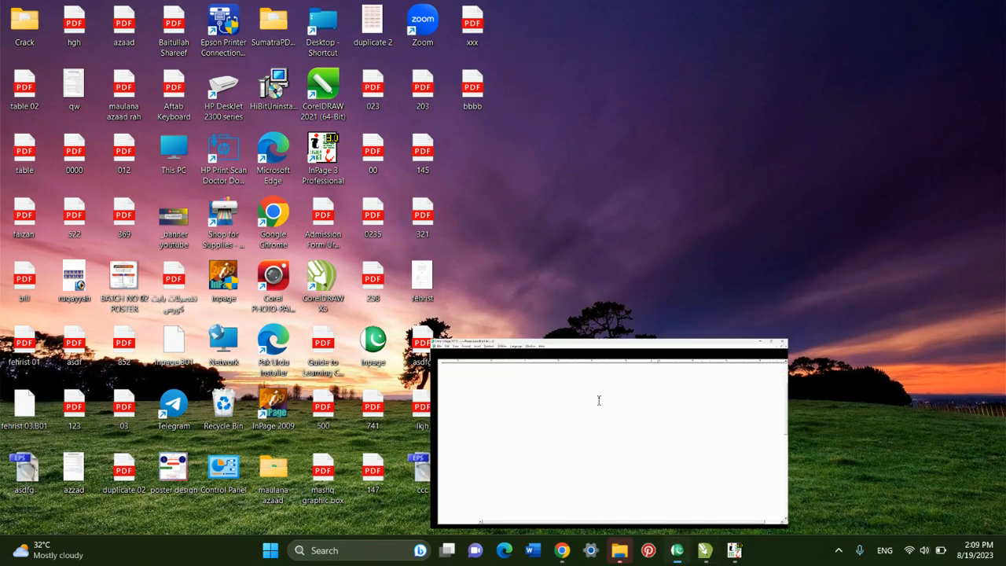
pyautogui.click(23, 22)
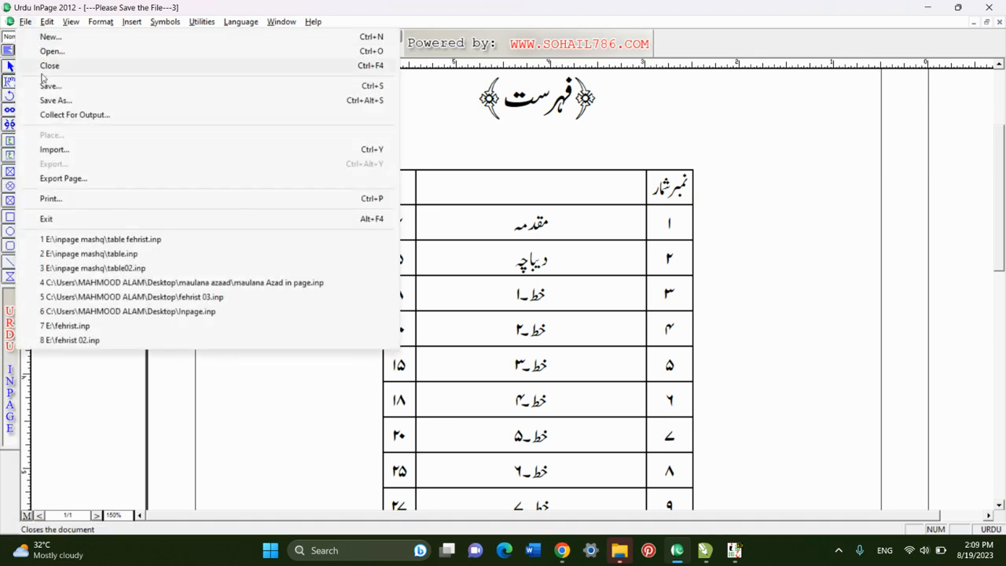
pyautogui.click(63, 179)
pyautogui.click(482, 253)
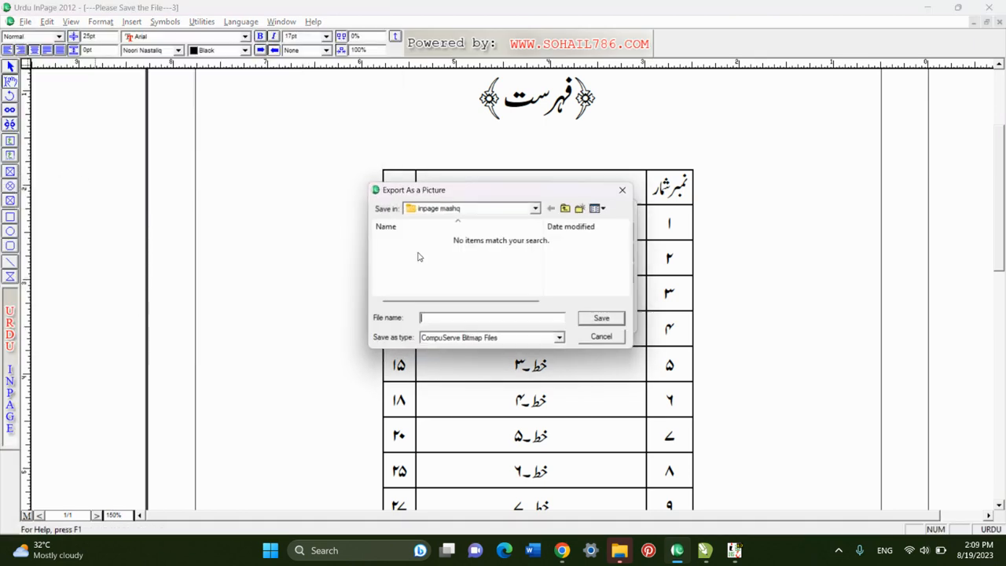
pyautogui.click(541, 208)
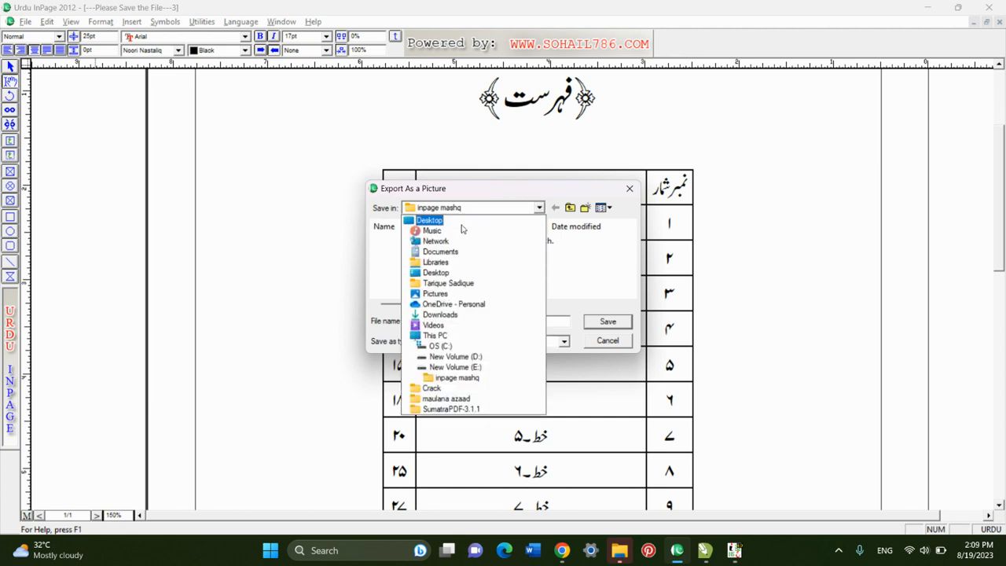
pyautogui.click(462, 222)
pyautogui.click(479, 325)
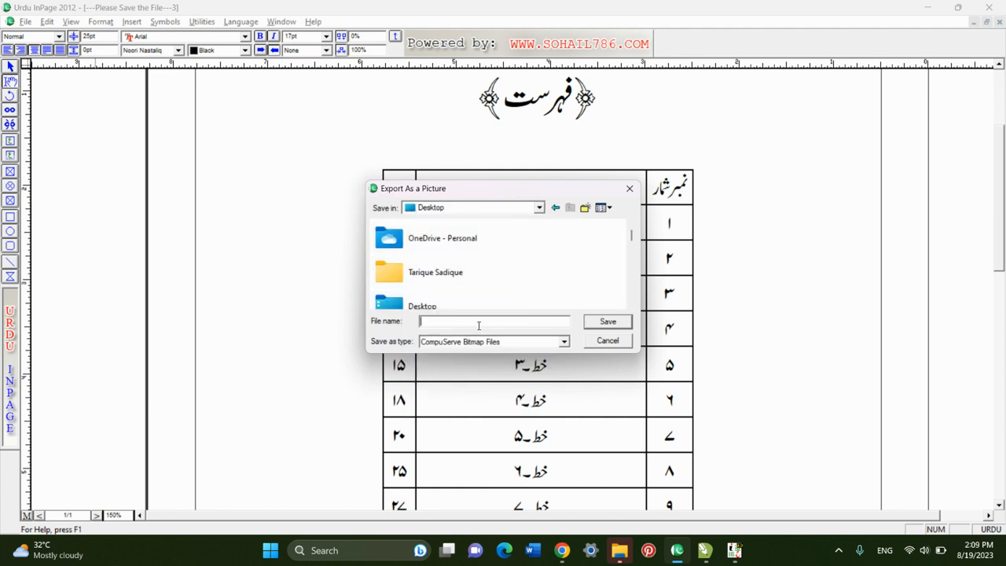
# Name the picture file "fehrist in table format" and export page 1 as a CompuServe bitmap.
pyautogui.write('fe')
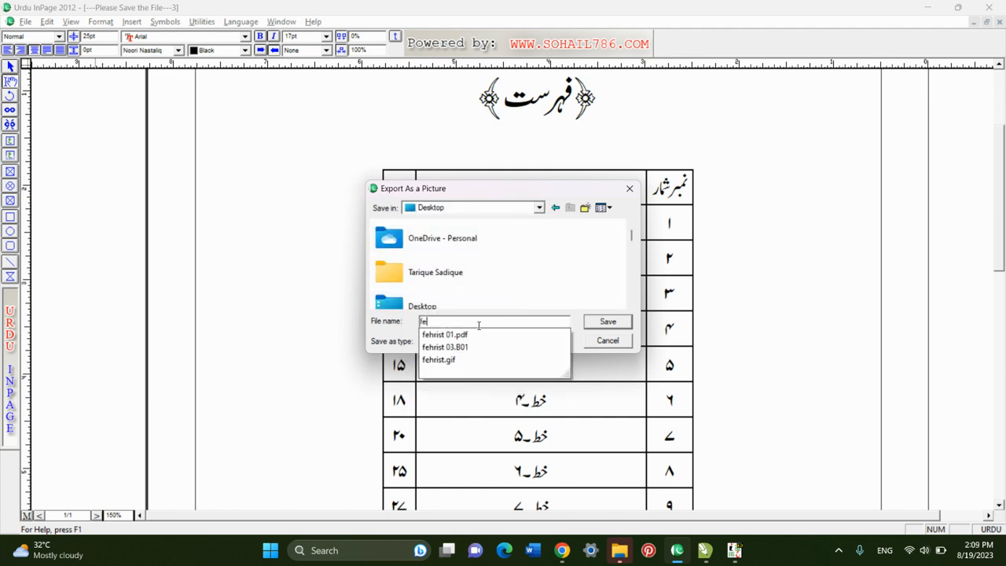
pyautogui.write('hrist ')
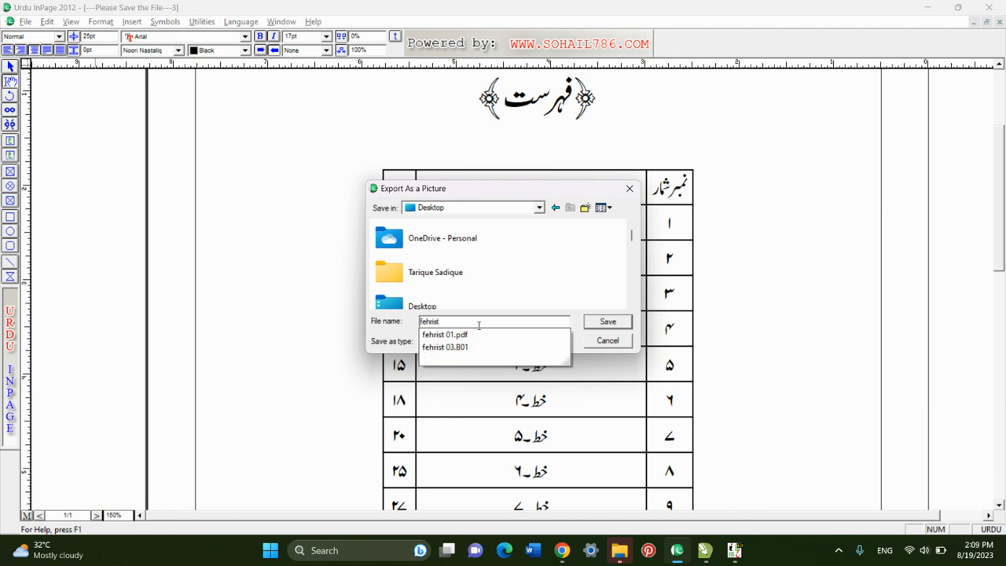
pyautogui.write('in table format')
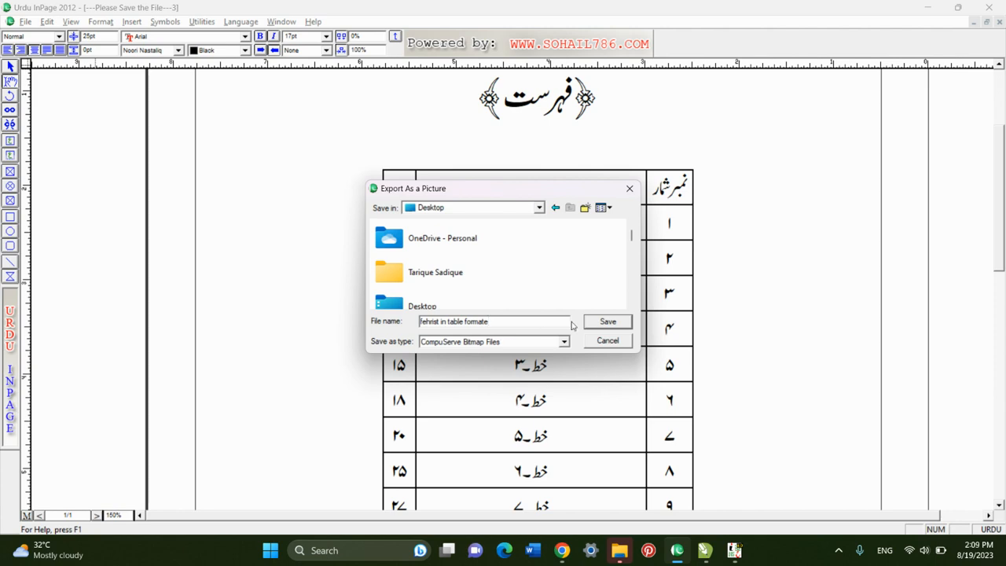
pyautogui.click(605, 323)
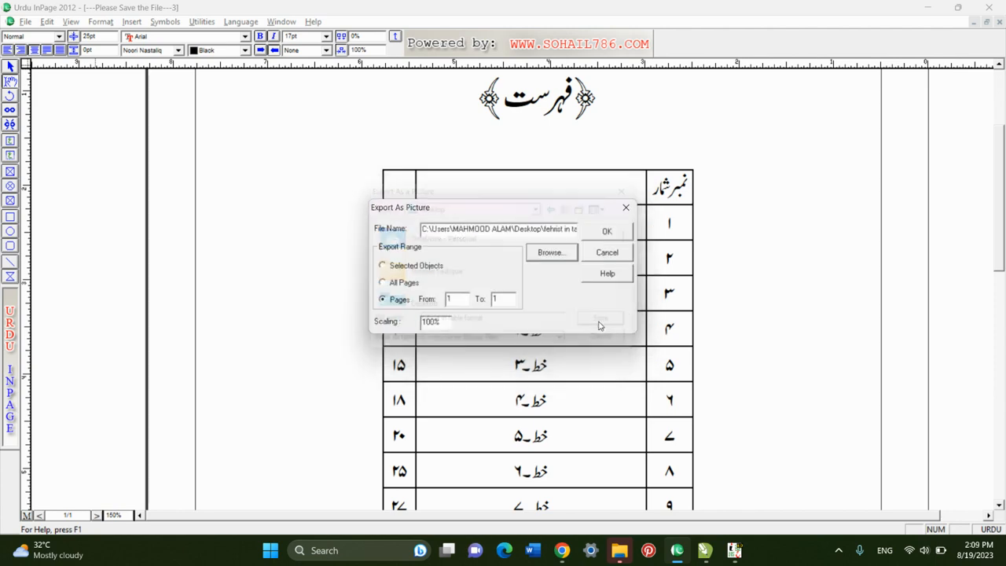
pyautogui.click(606, 234)
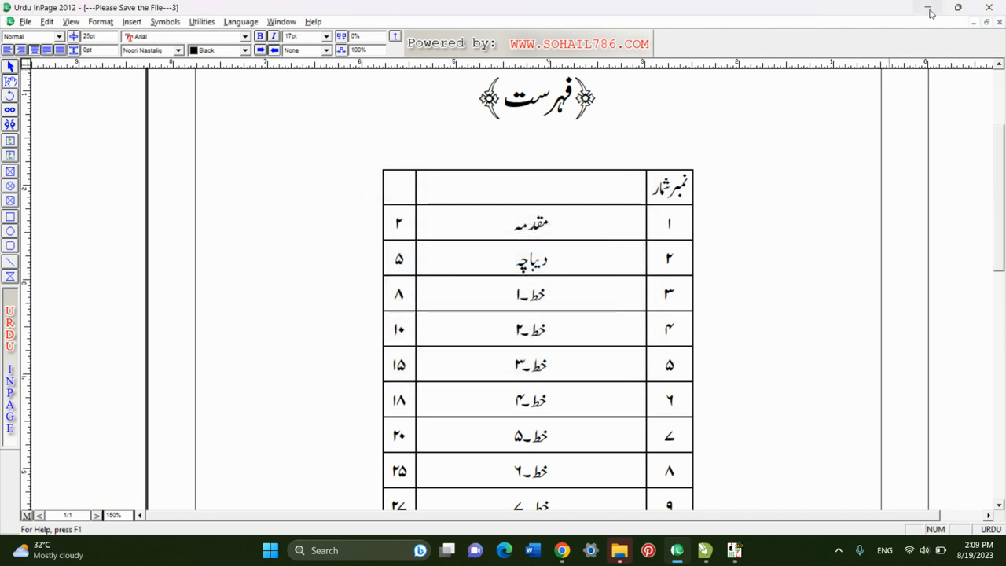
# Minimize InPage, examine the exported picture "fehrist in table format" from the desktop up close, and close it.
pyautogui.click(929, 8)
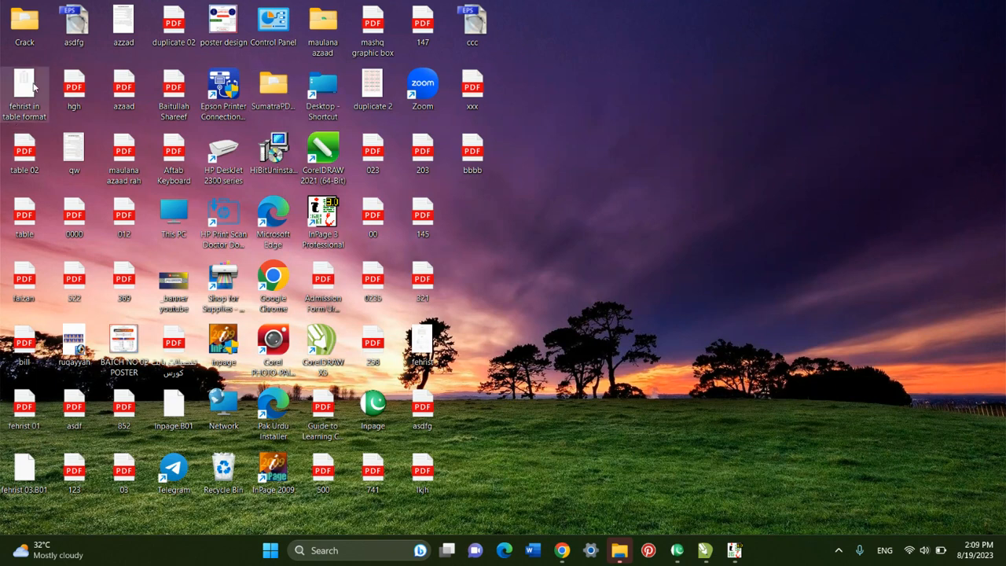
pyautogui.doubleClick(33, 88)
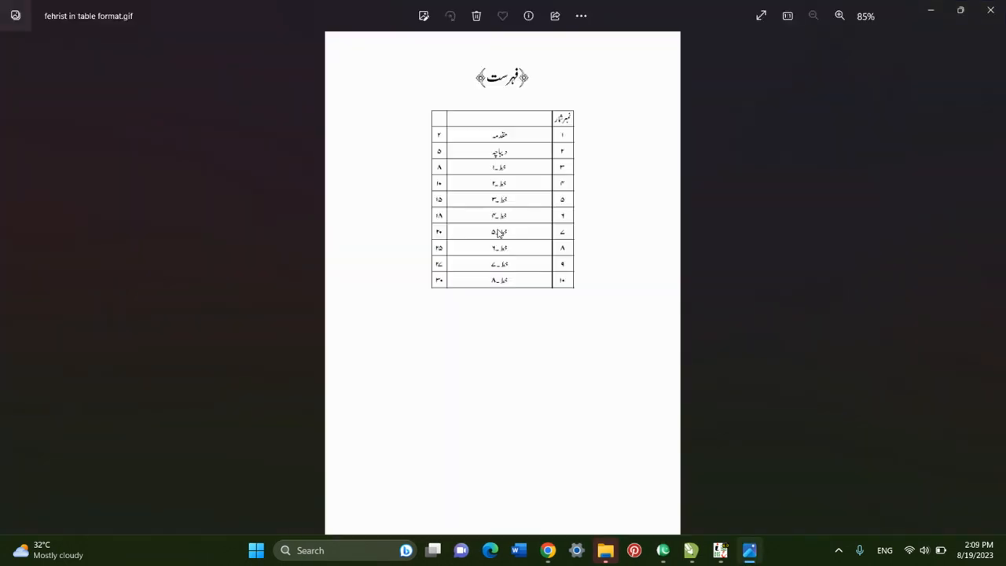
pyautogui.scroll(2, 501, 185)
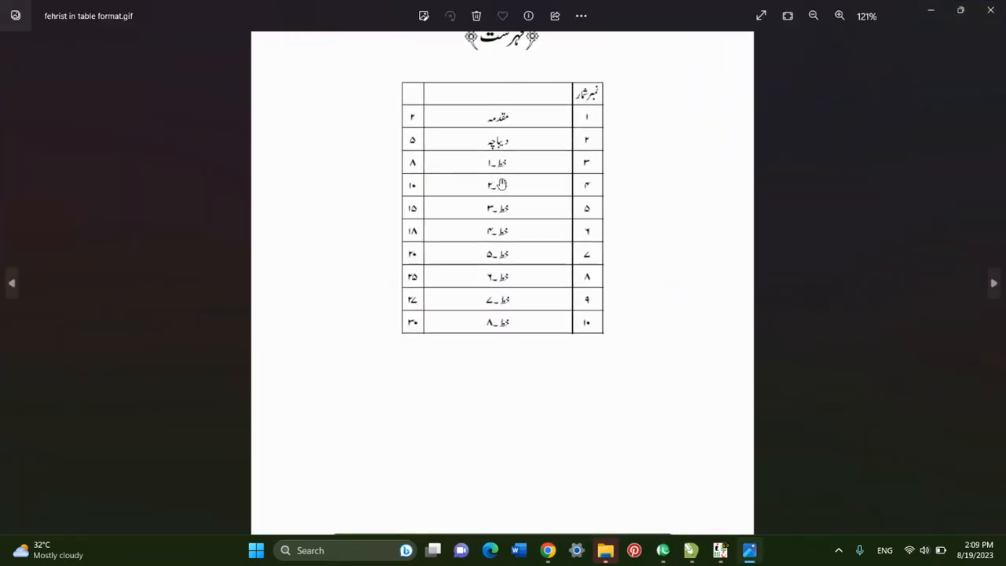
pyautogui.scroll(-2, 517, 99)
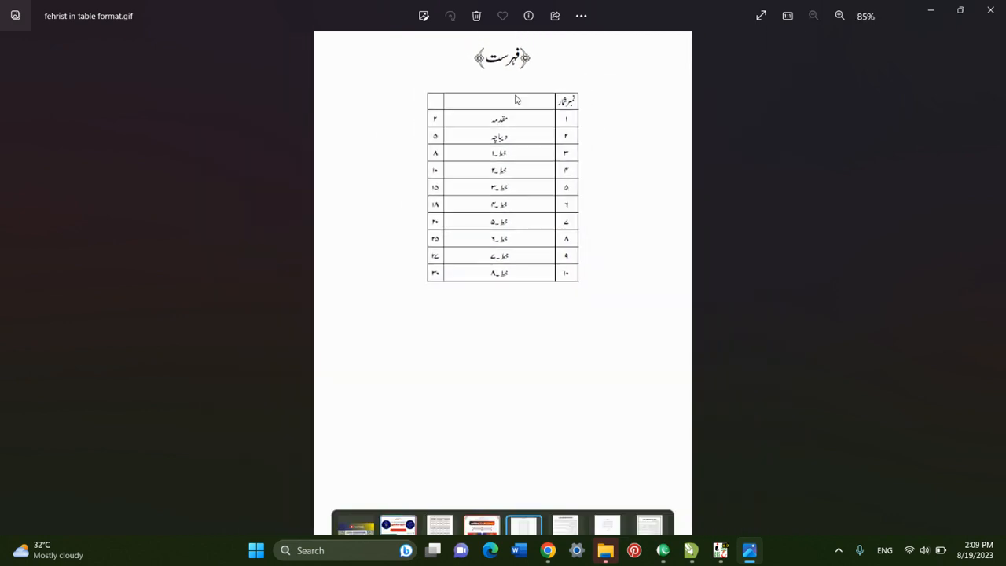
pyautogui.click(990, 10)
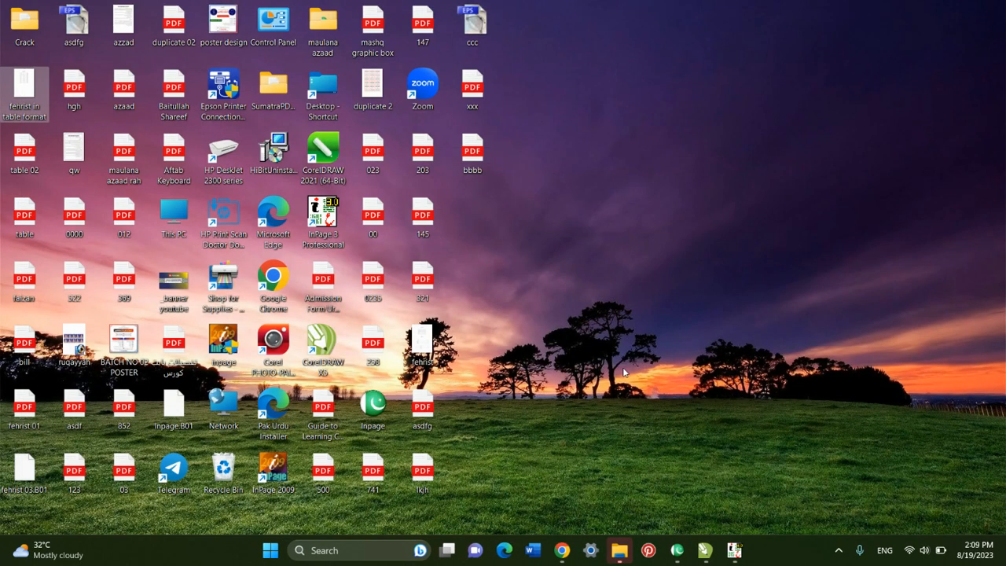